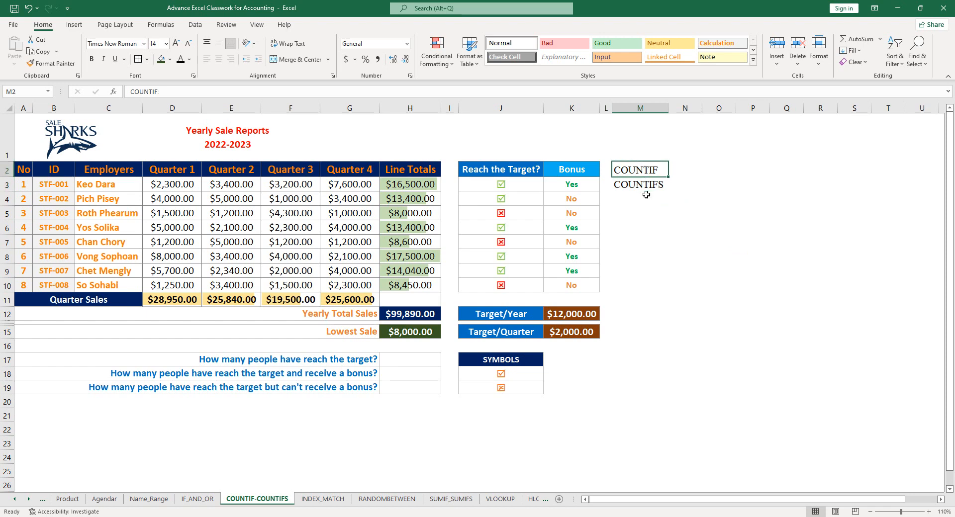
Review the COUNTIF and COUNTIFS labels, the three questions in rows 17 to 19, and the ticked cells under Reach the Target?
click(639, 186)
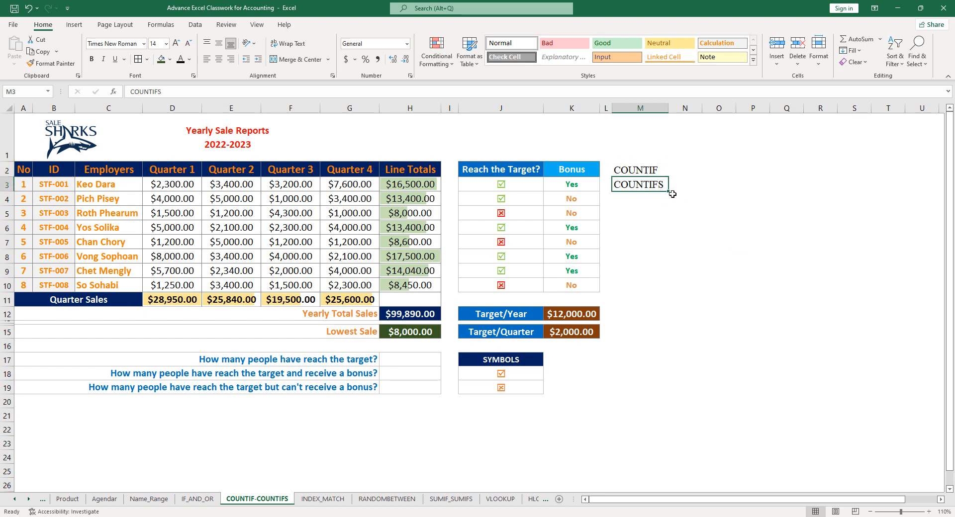
click(651, 170)
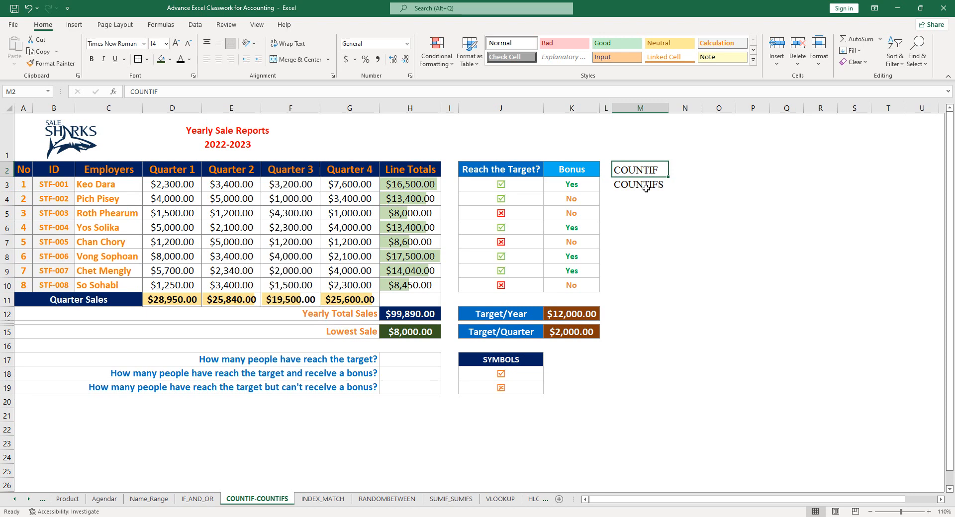
click(649, 189)
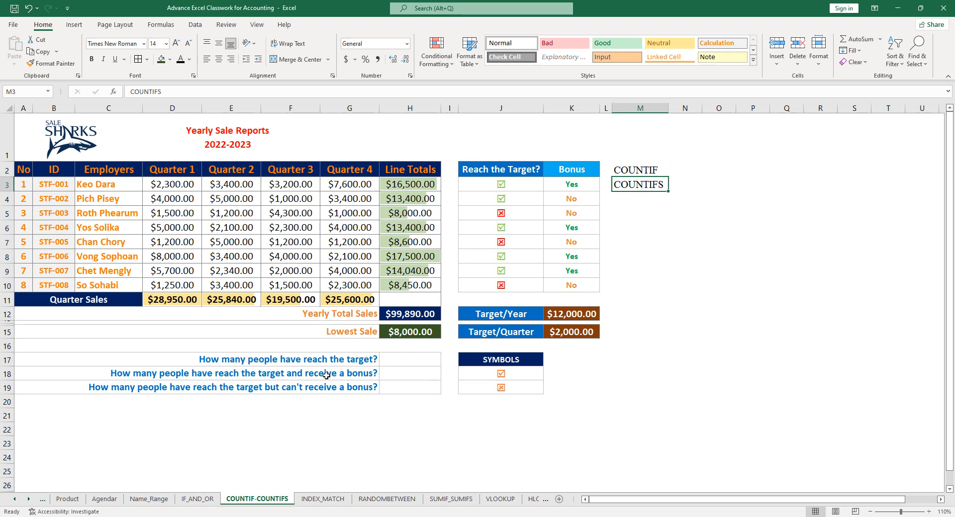
drag(314, 364, 325, 384)
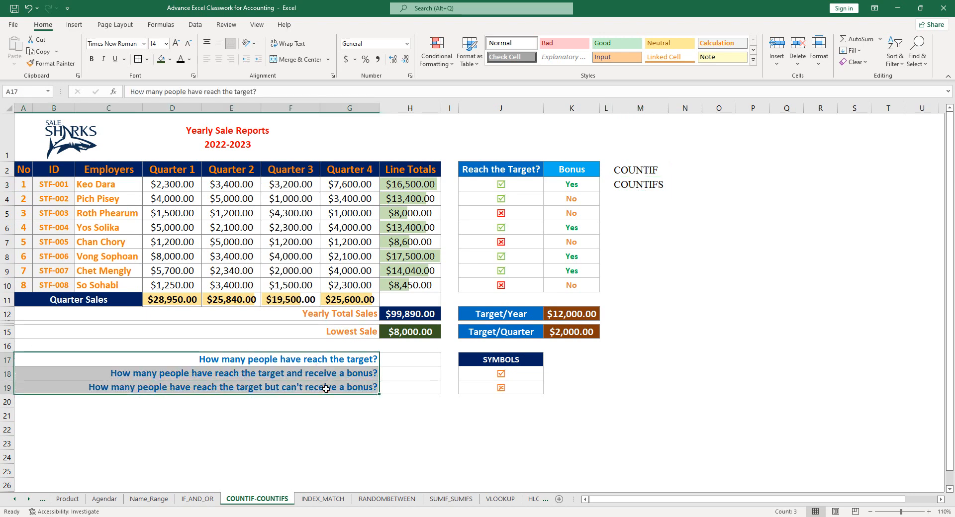
click(399, 360)
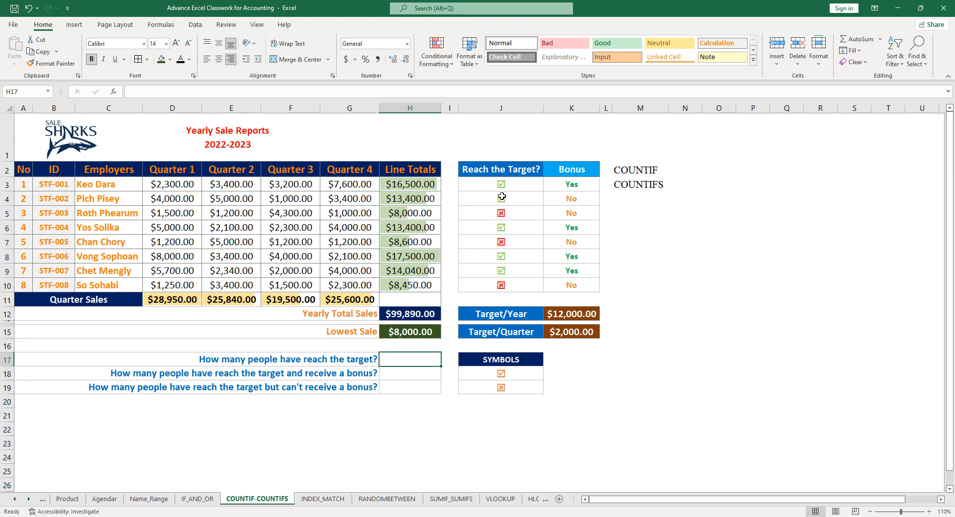
drag(527, 183, 523, 285)
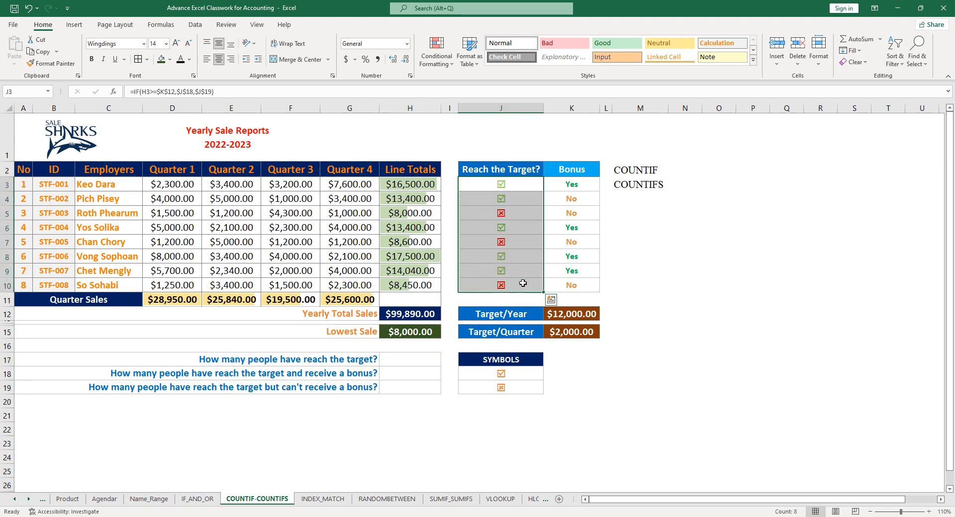
click(515, 185)
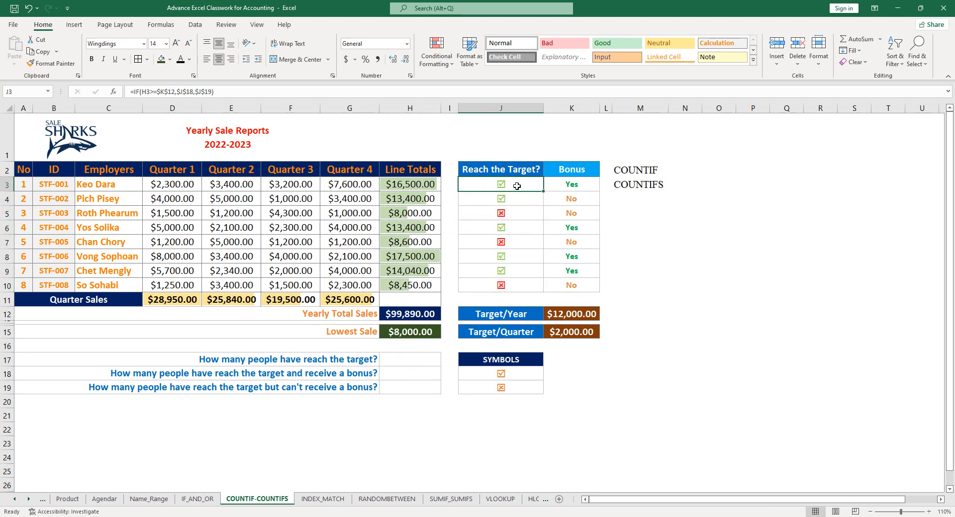
click(518, 199)
click(514, 229)
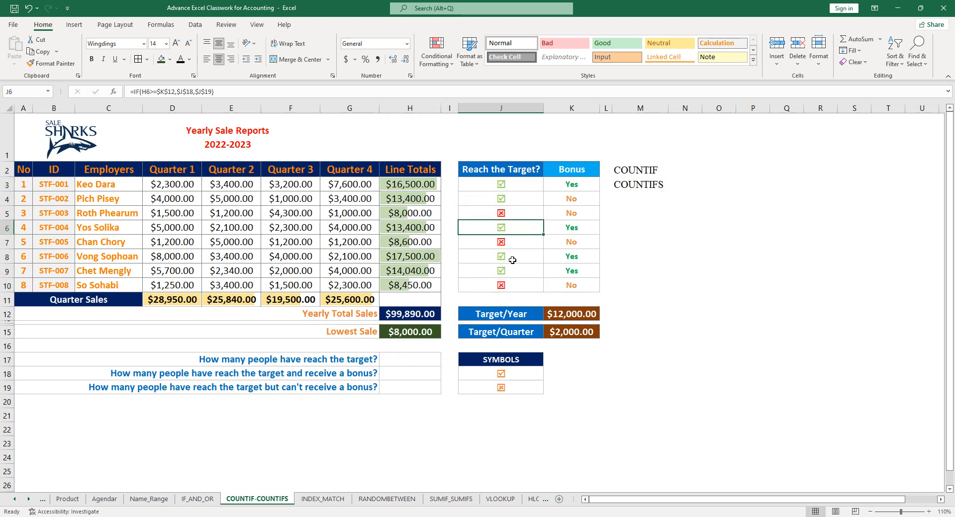
click(512, 258)
click(517, 271)
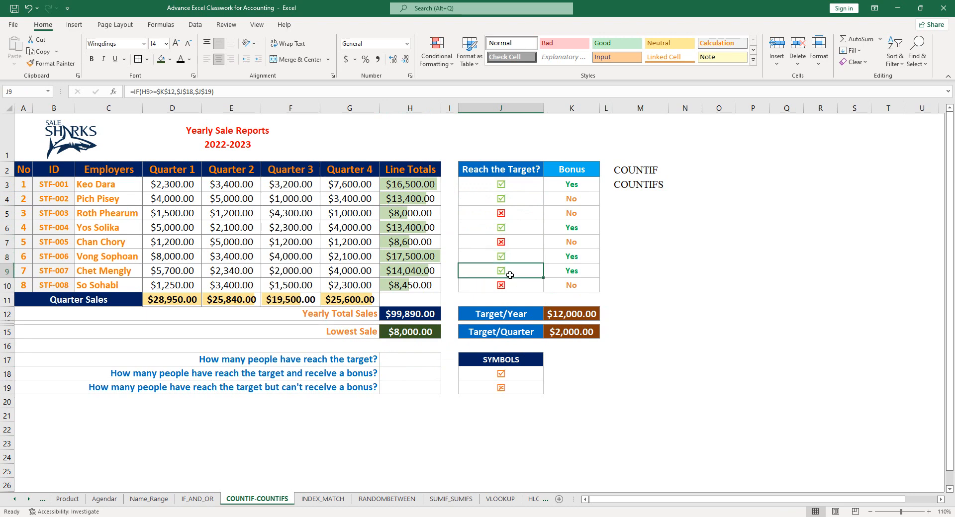
click(405, 358)
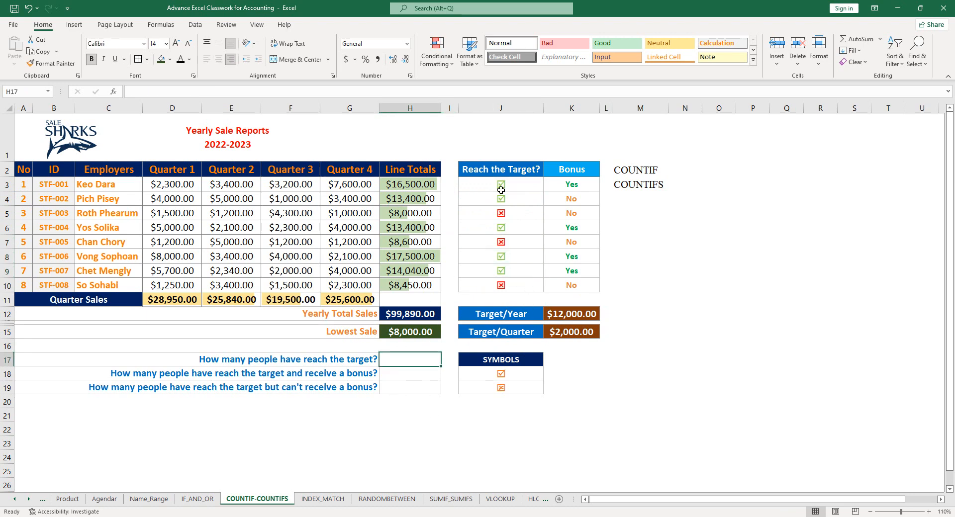
drag(502, 190, 515, 283)
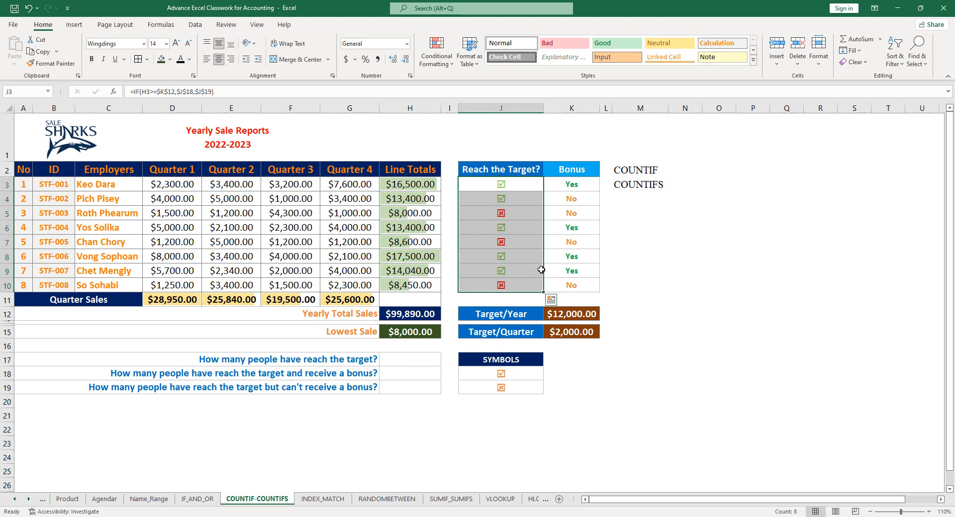
In H17, count the people who reached the target with the formula =COUNTIF(J3:J10,J18).
click(405, 360)
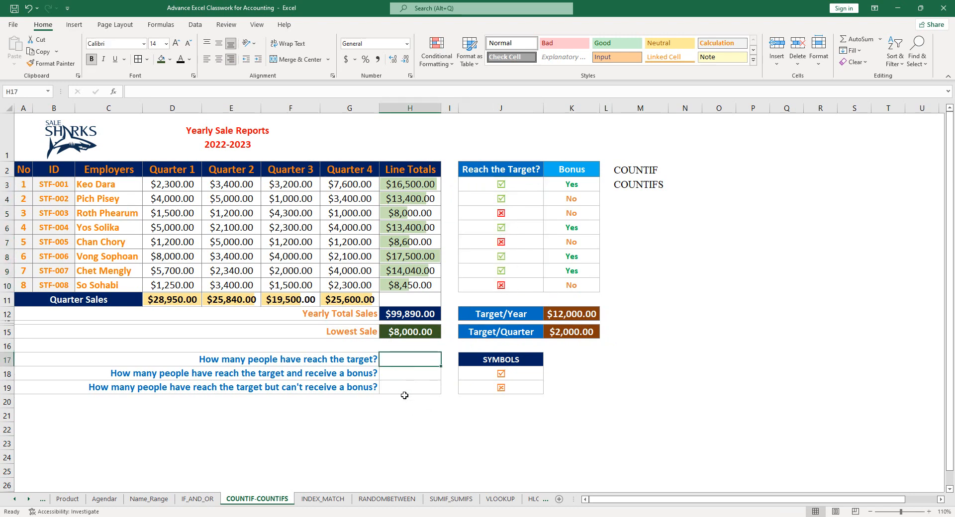
text(=)
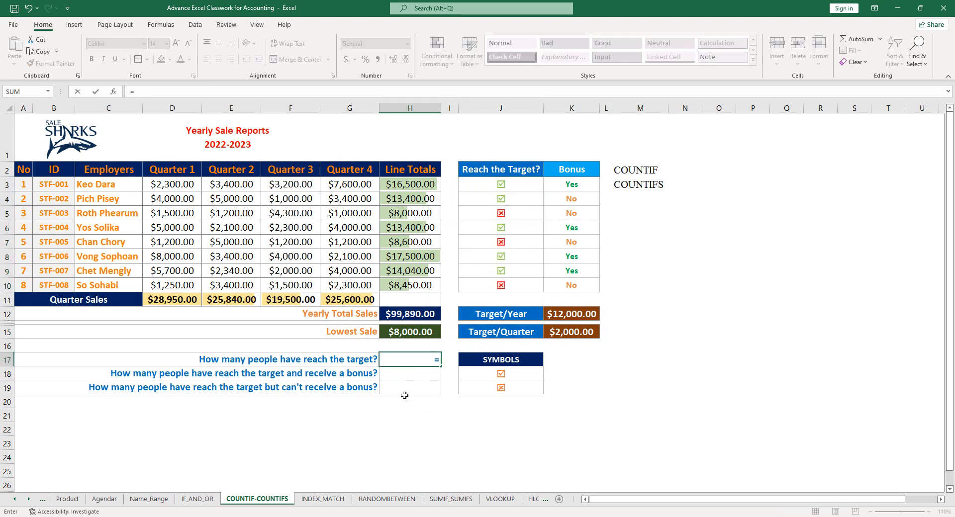
text(countif)
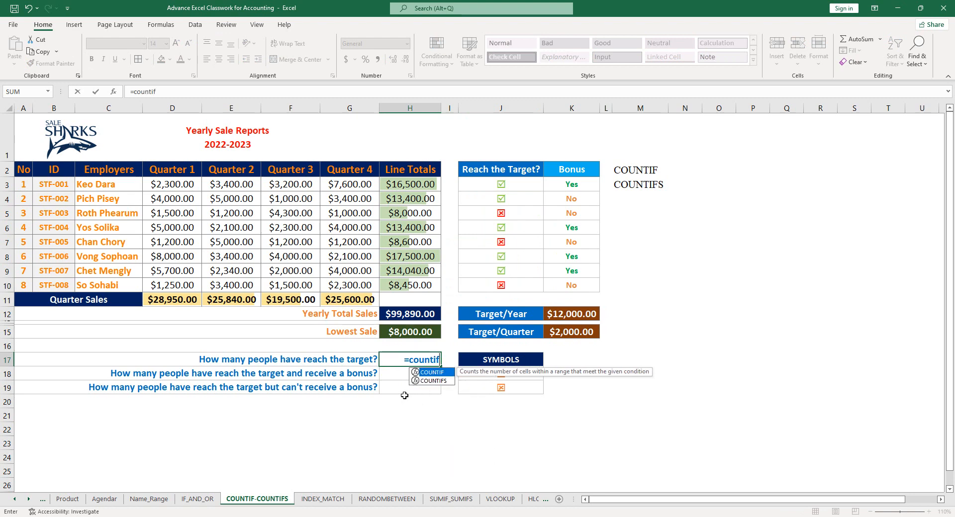
key(Tab)
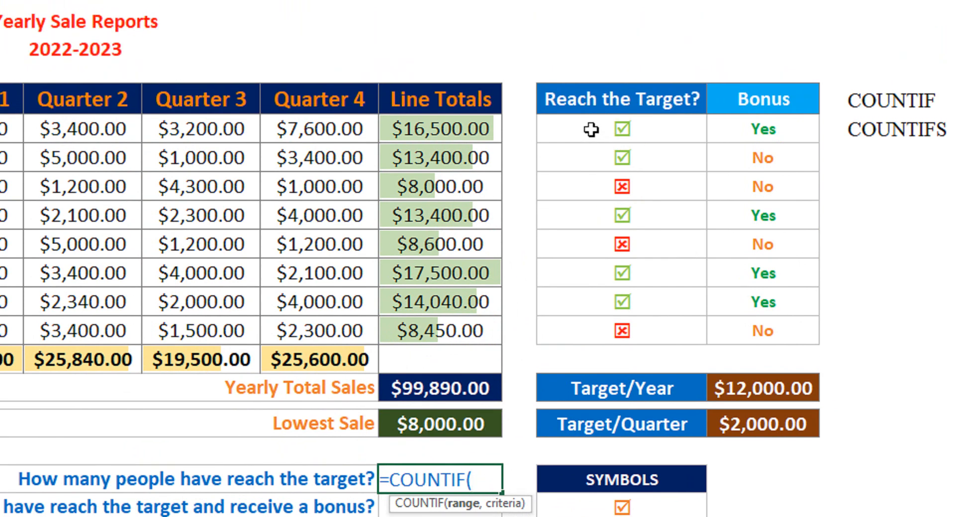
drag(591, 127, 614, 318)
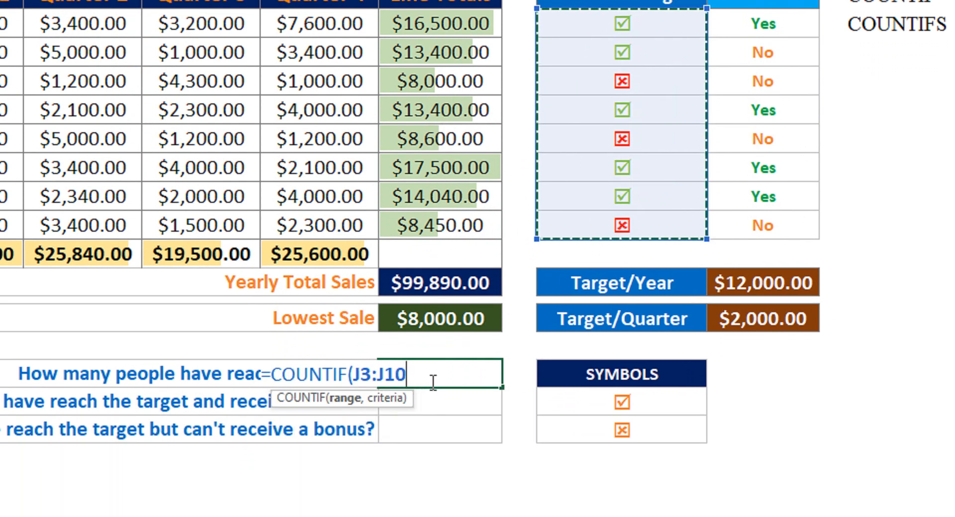
text(,)
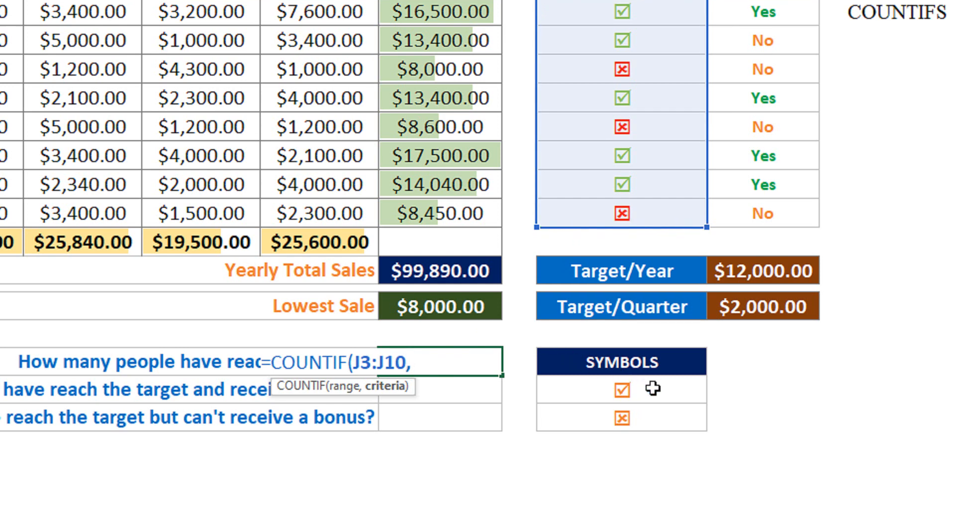
click(653, 401)
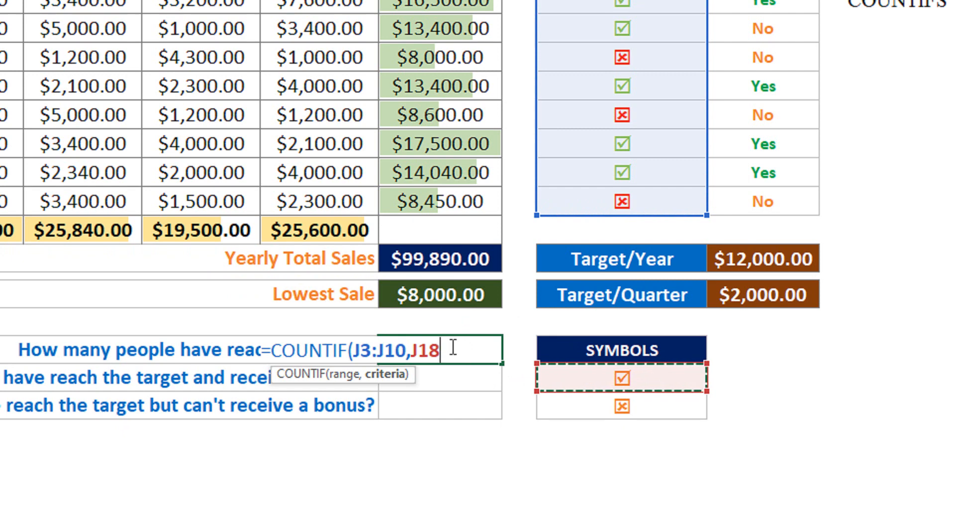
text())
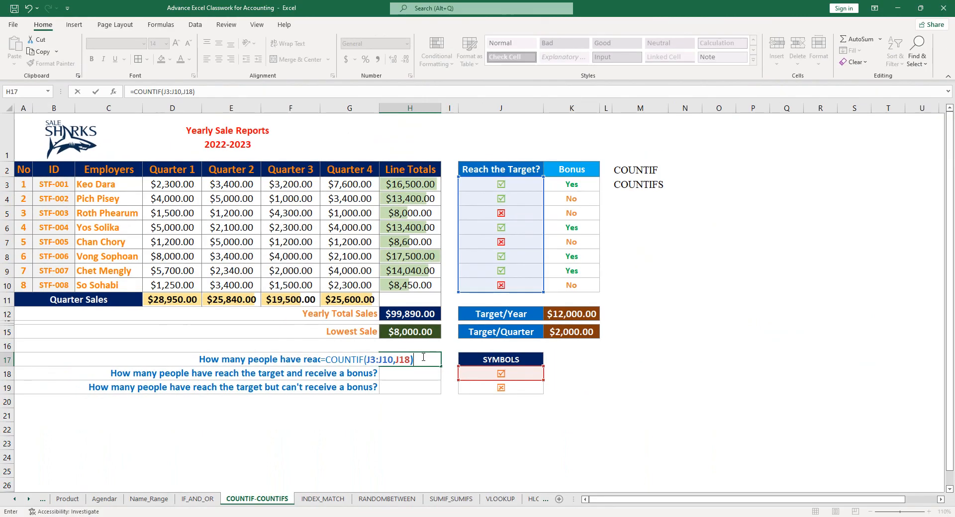
key(Return)
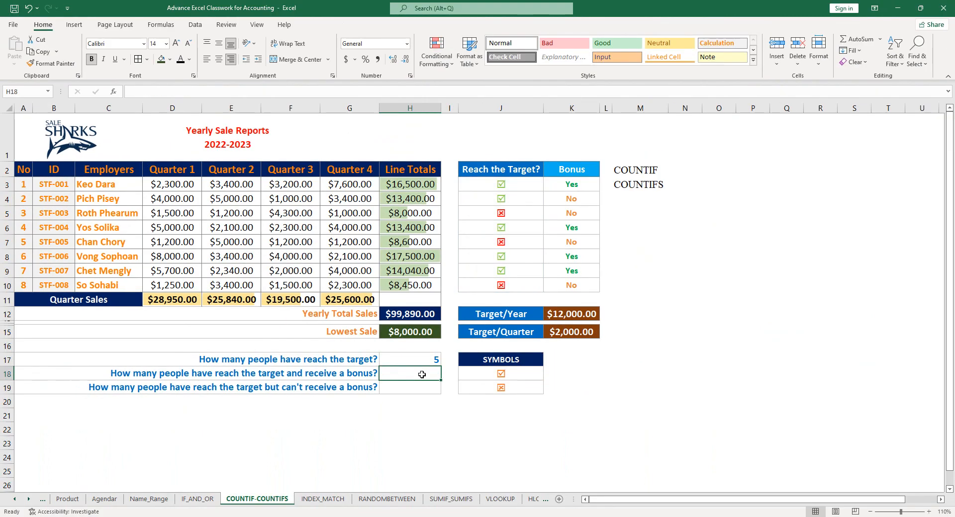
Check the H17 count against each ticked cell in the Reach the Target? column.
click(423, 361)
click(522, 186)
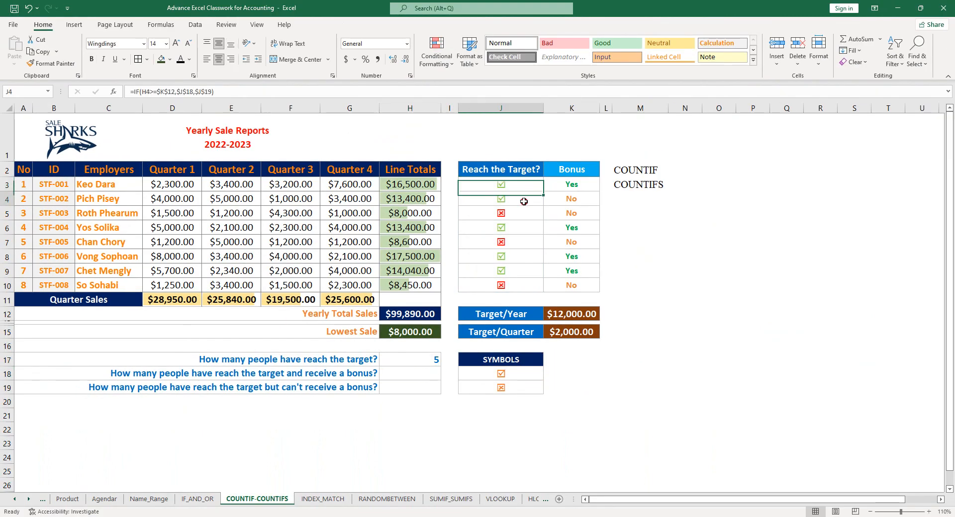
click(518, 201)
click(514, 225)
click(515, 262)
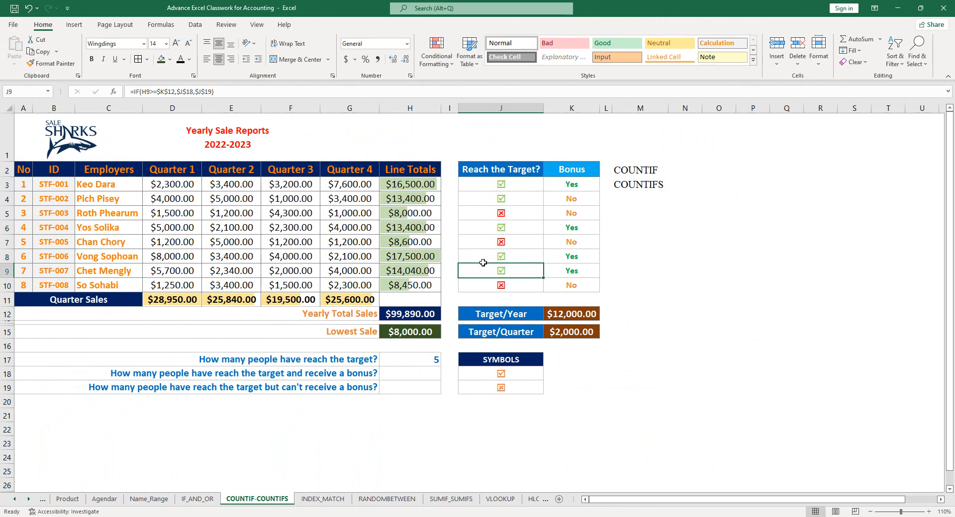
click(517, 275)
Set the Quarter 1 sales of STF-002 in D4 to 1000 and recheck the ticked cells under Reach the Target?
click(189, 199)
text(1000)
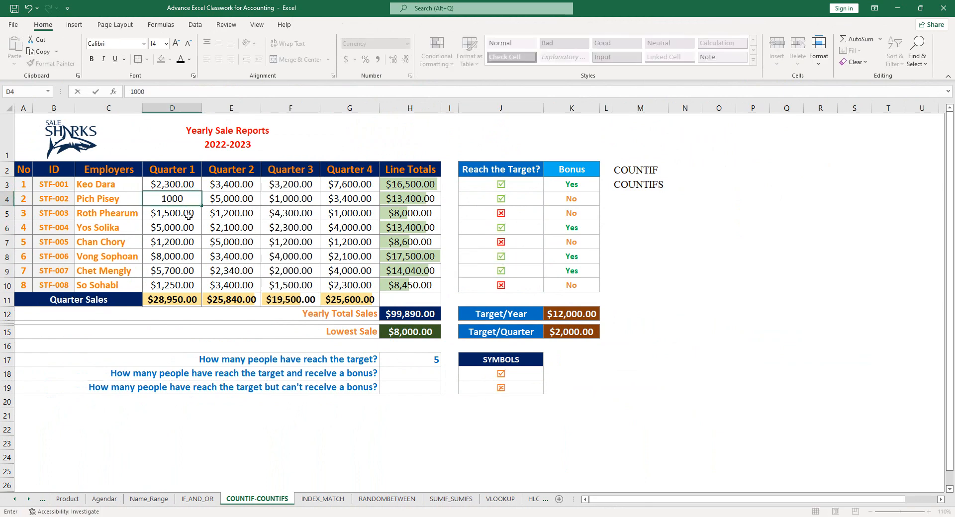
click(221, 198)
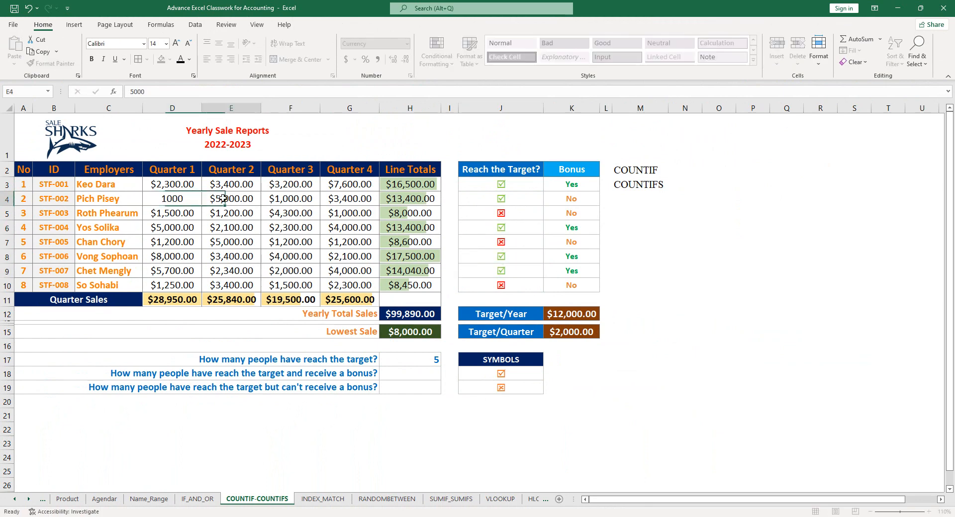
click(529, 200)
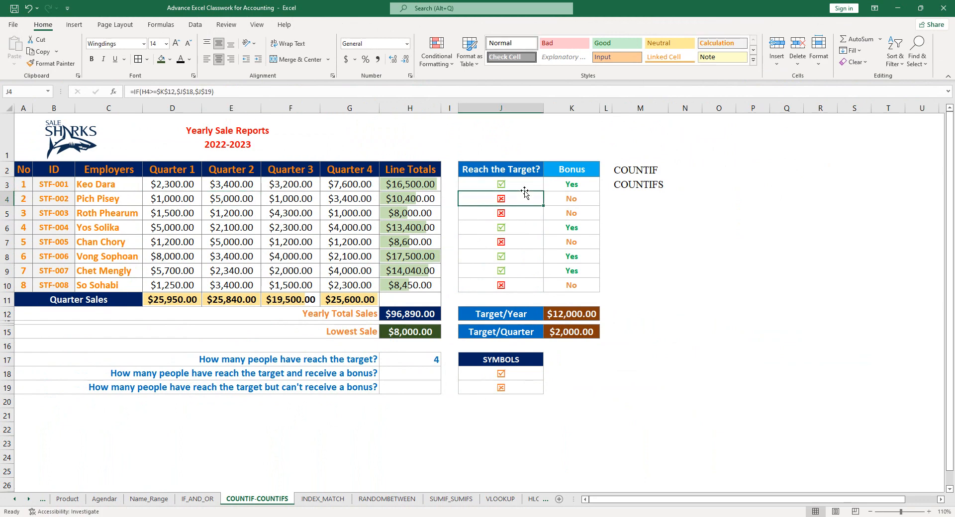
click(534, 186)
click(521, 227)
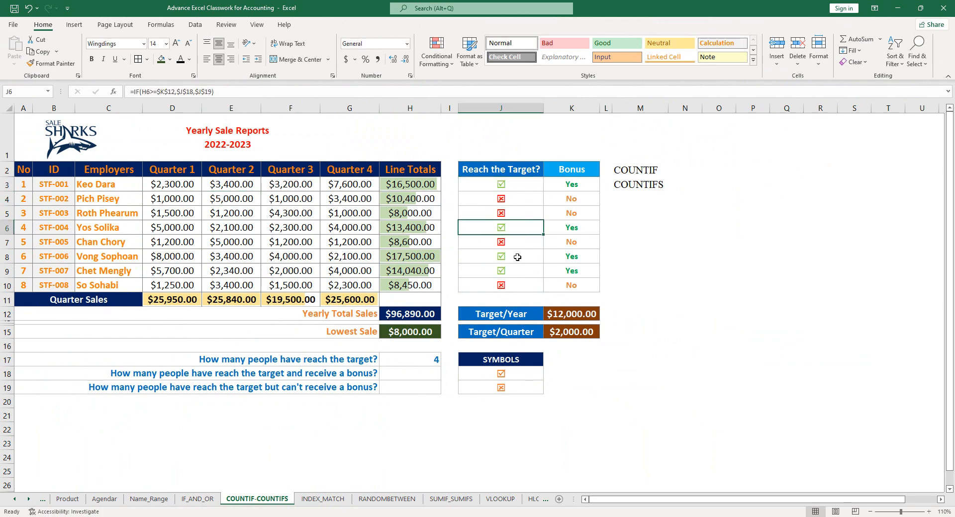
click(518, 258)
click(518, 273)
Examine the row 18 bonus question against the Reach the Target? ticks, the Yes entries under Bonus, and the tick symbol in J18.
click(412, 376)
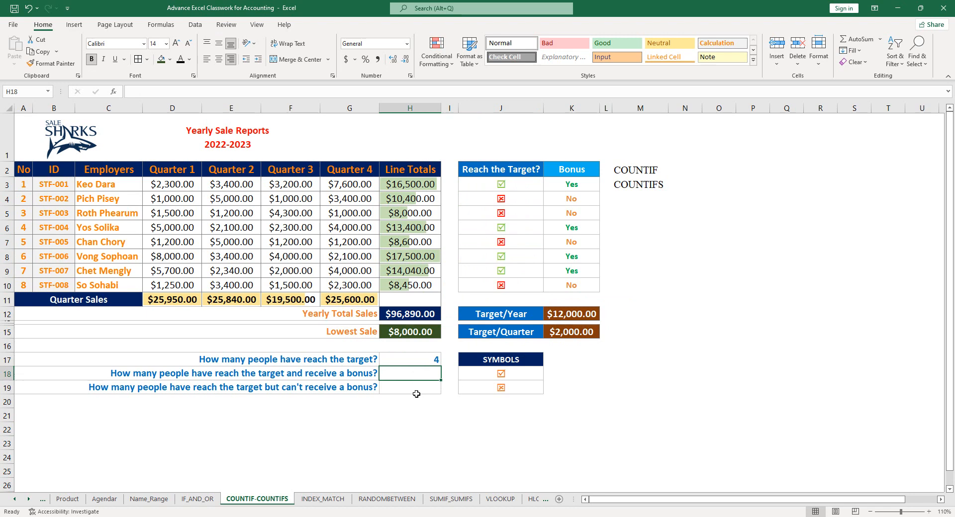
click(320, 376)
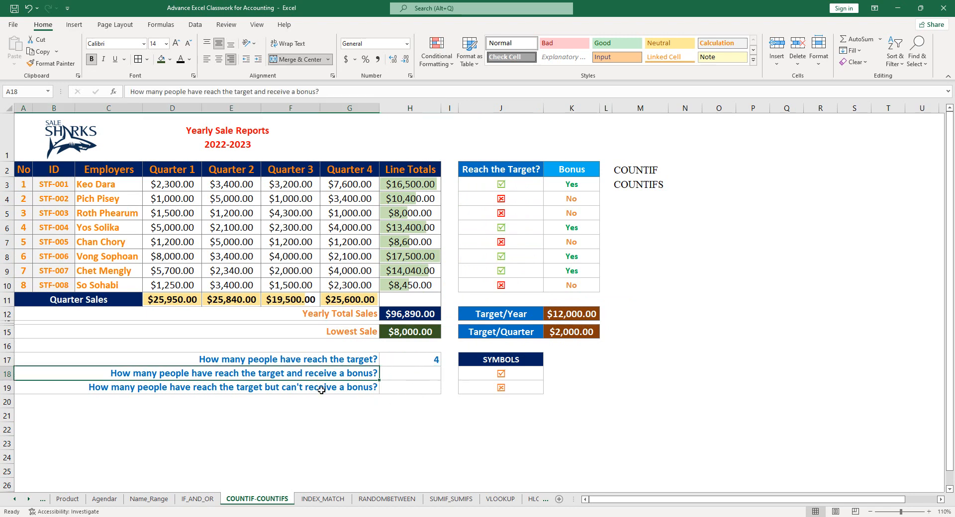
drag(526, 189, 528, 287)
click(579, 187)
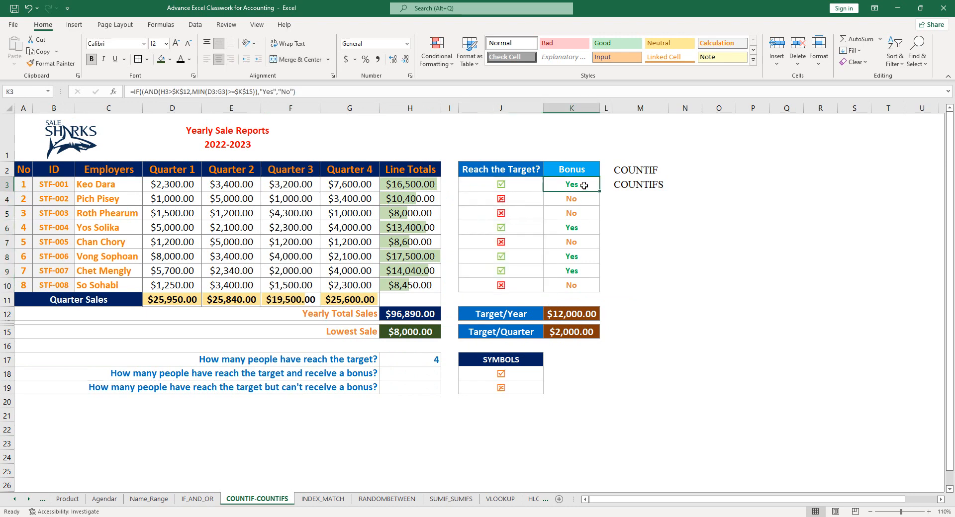
click(581, 229)
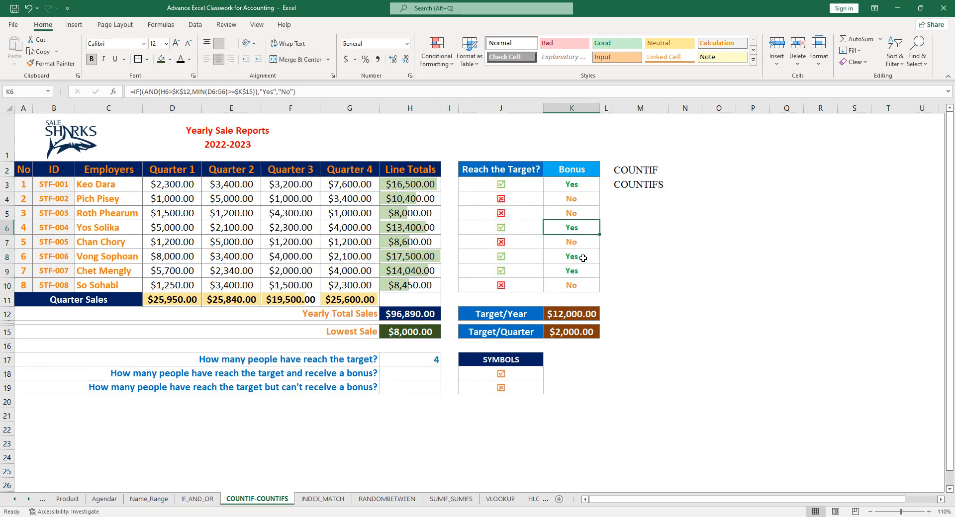
click(583, 258)
click(587, 274)
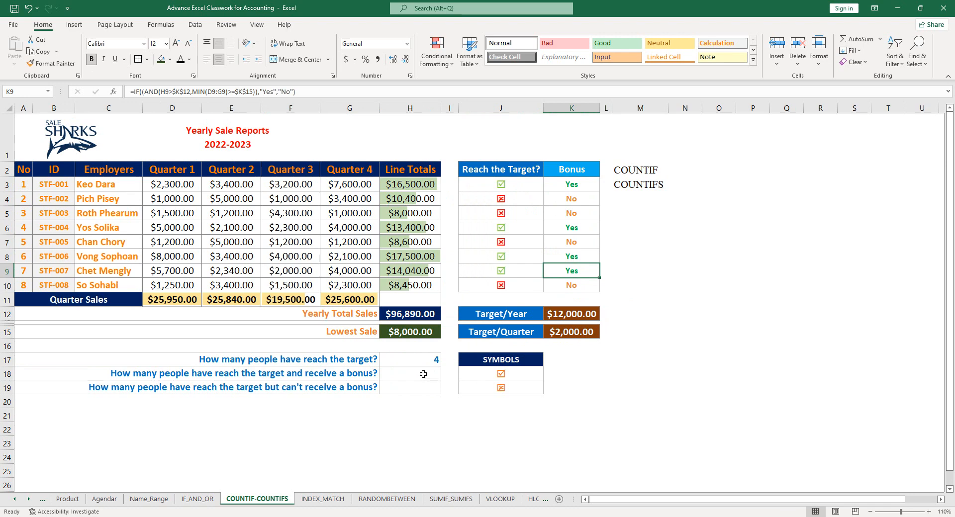
click(423, 374)
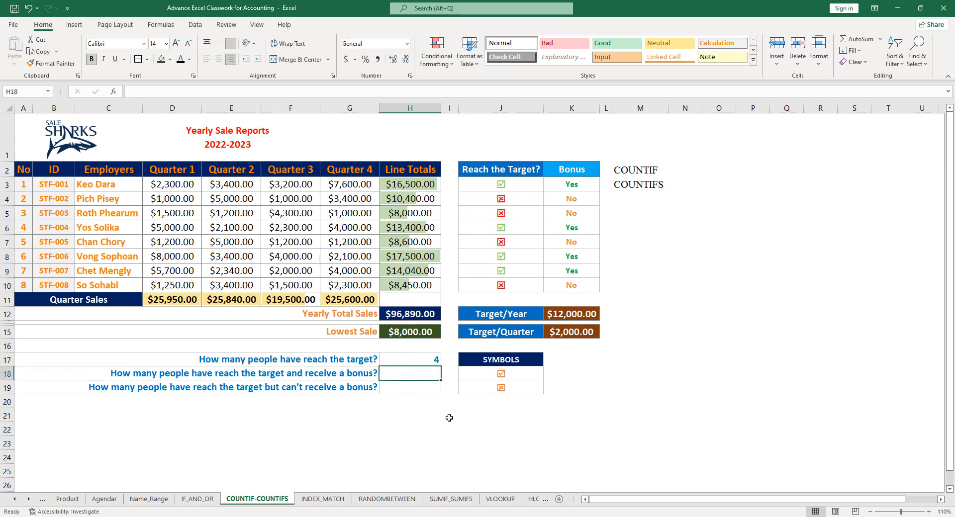
drag(474, 188, 489, 286)
drag(553, 184, 572, 286)
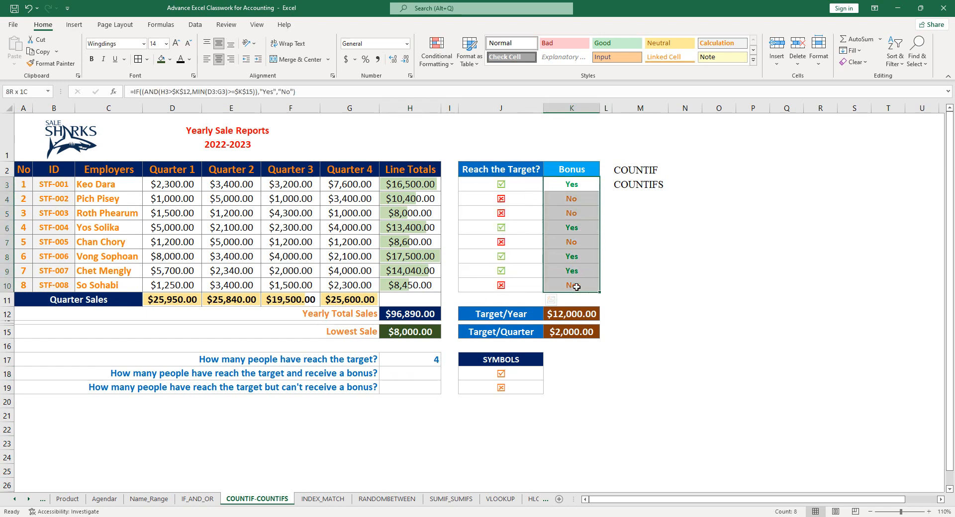
click(521, 188)
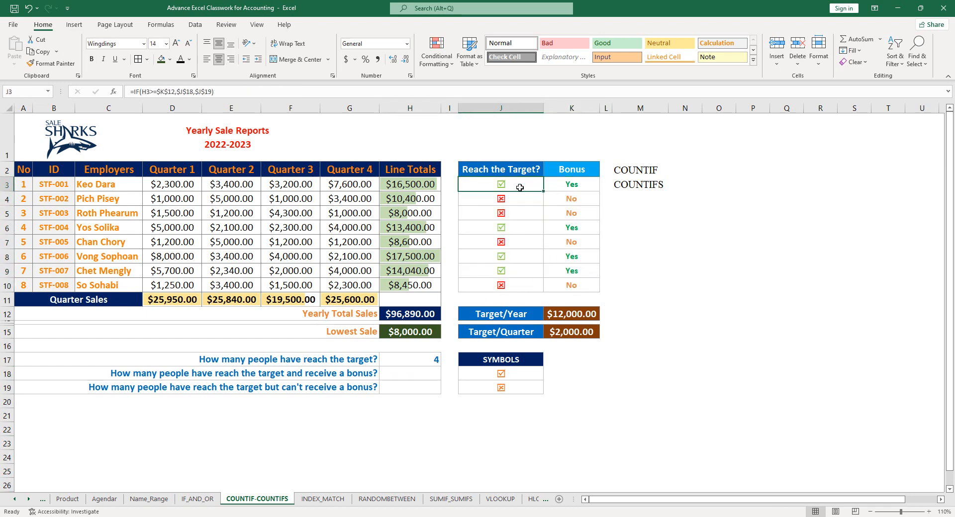
click(510, 378)
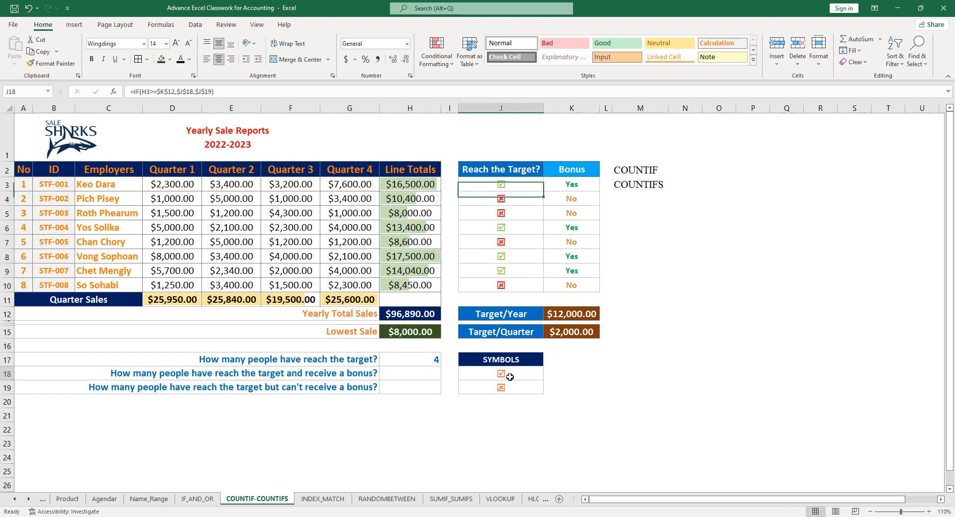
In H18, count the people who reached the target and receive a bonus with the formula =COUNTIFS(J3:J10,J18,K3:K10,"Yes").
click(586, 184)
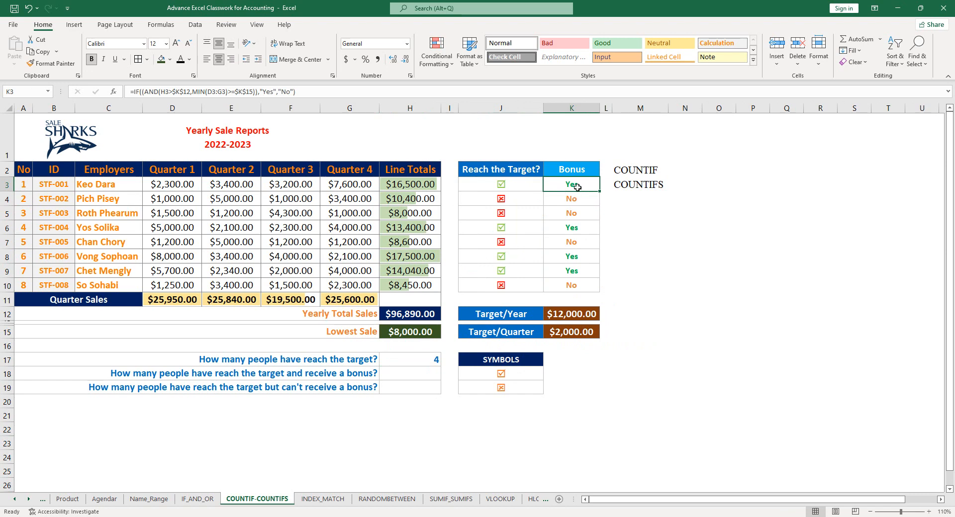
click(422, 379)
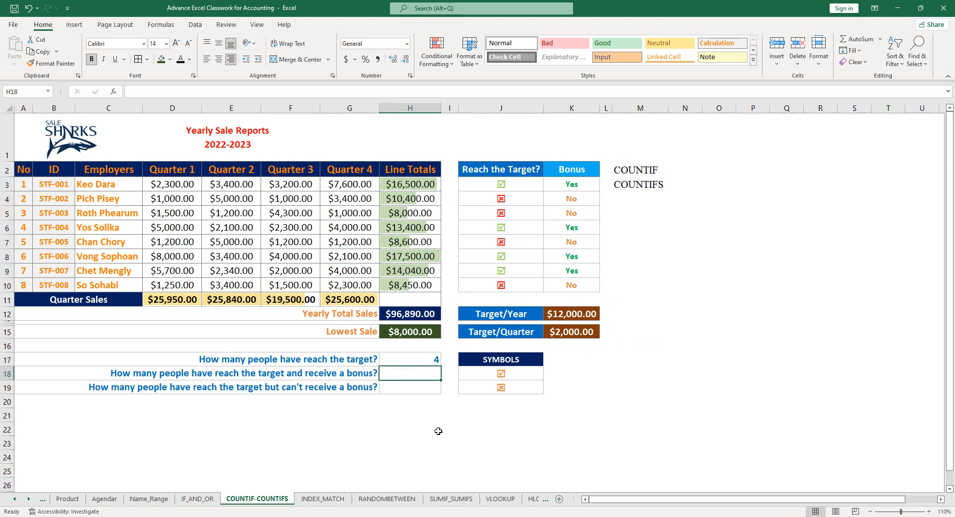
text(=)
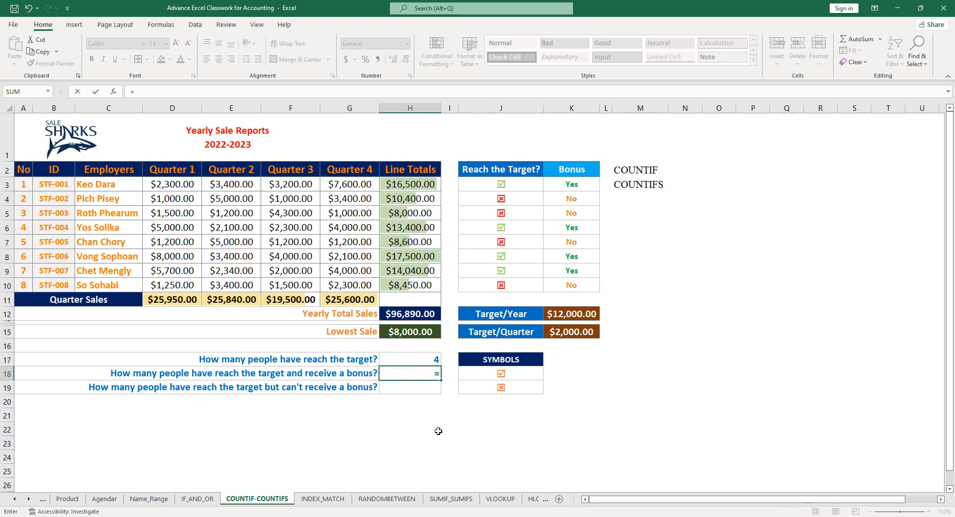
text(coun)
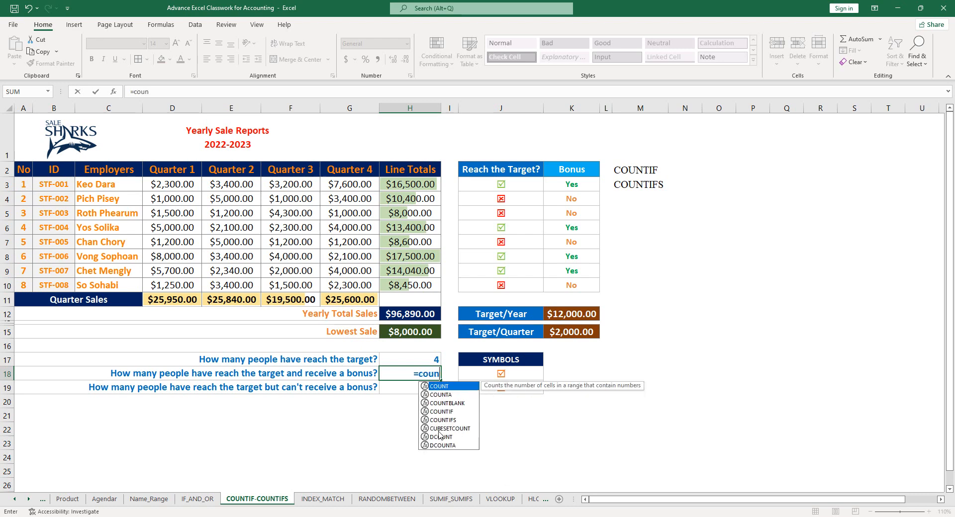
text(tifs)
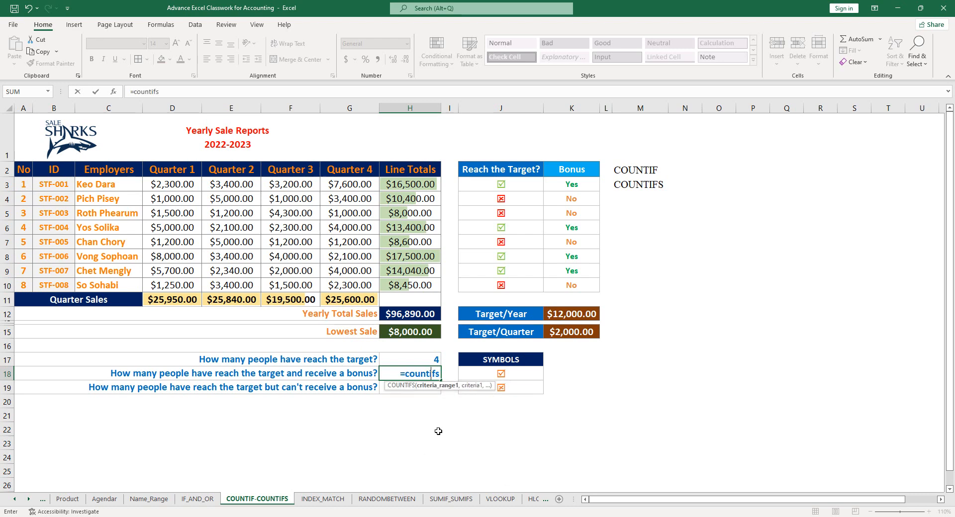
key(Tab)
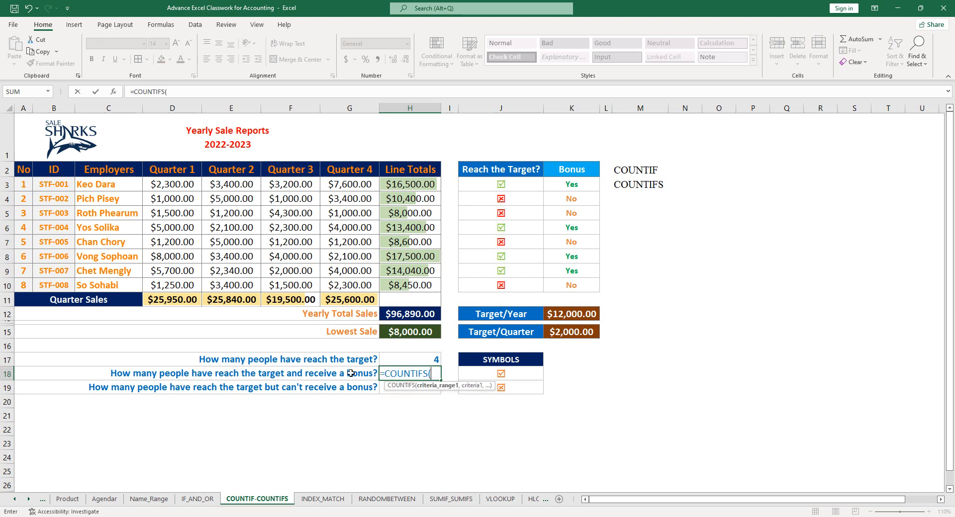
drag(513, 190, 516, 284)
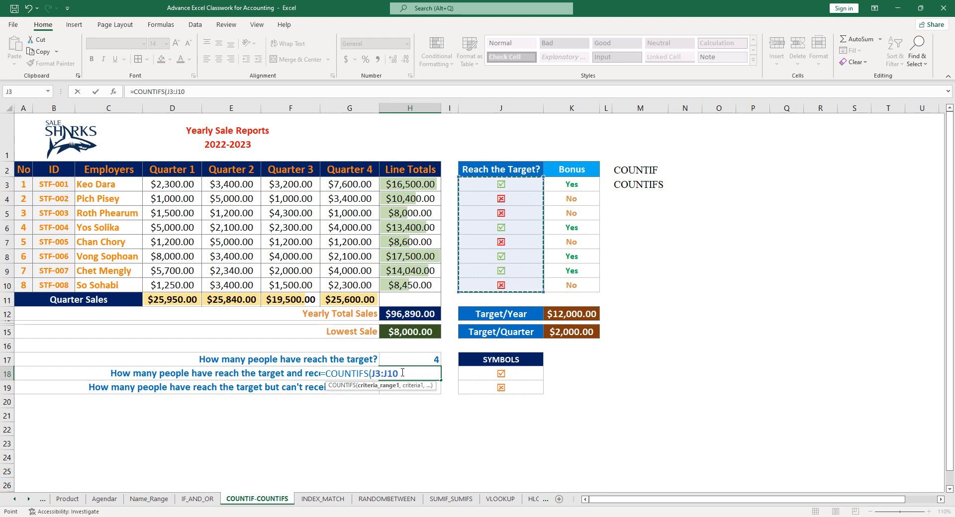
text(,)
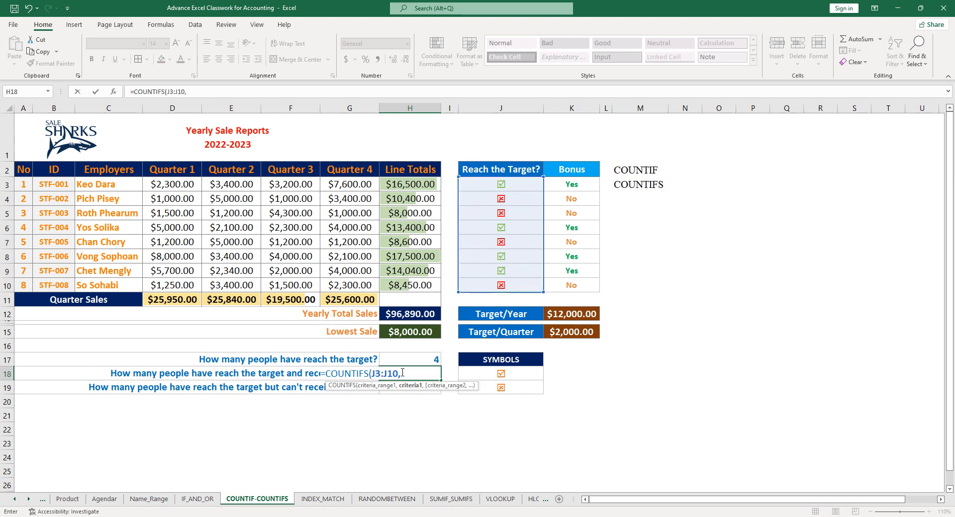
click(516, 376)
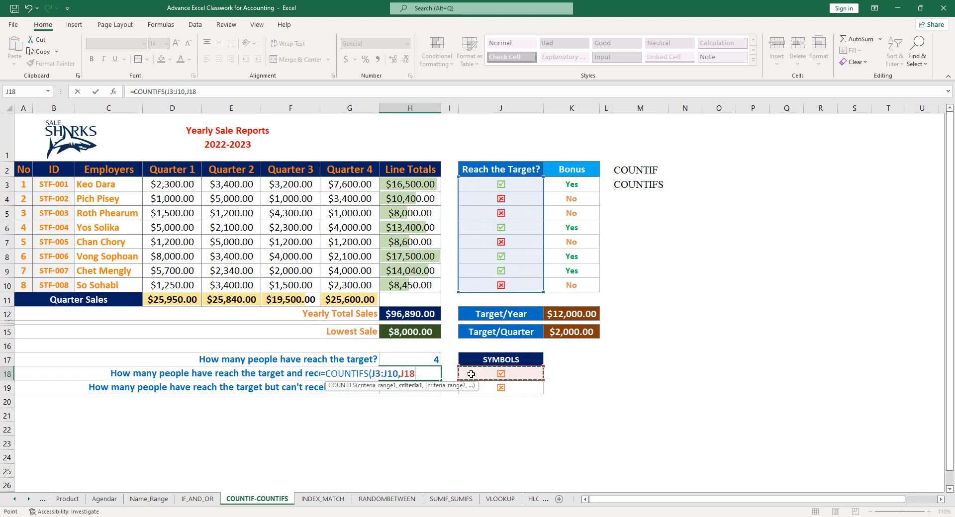
text(,)
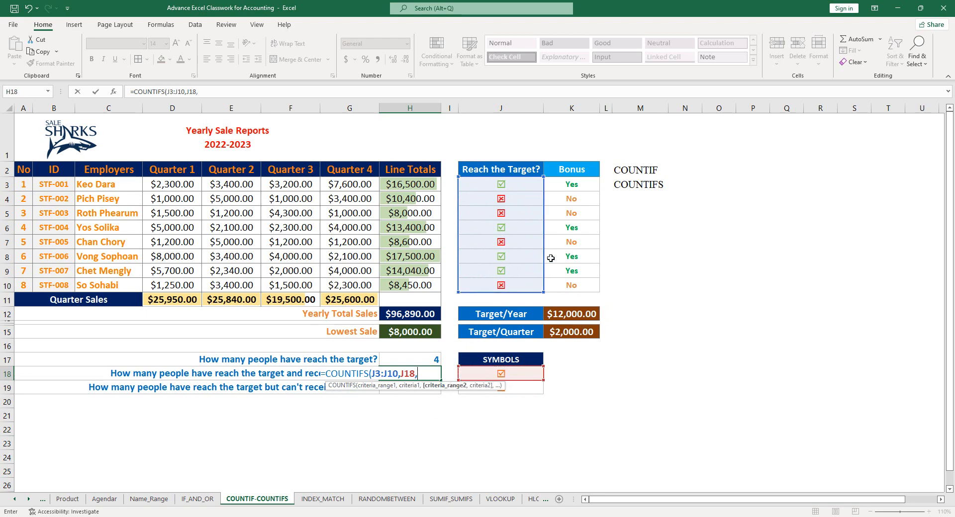
drag(571, 183, 572, 299)
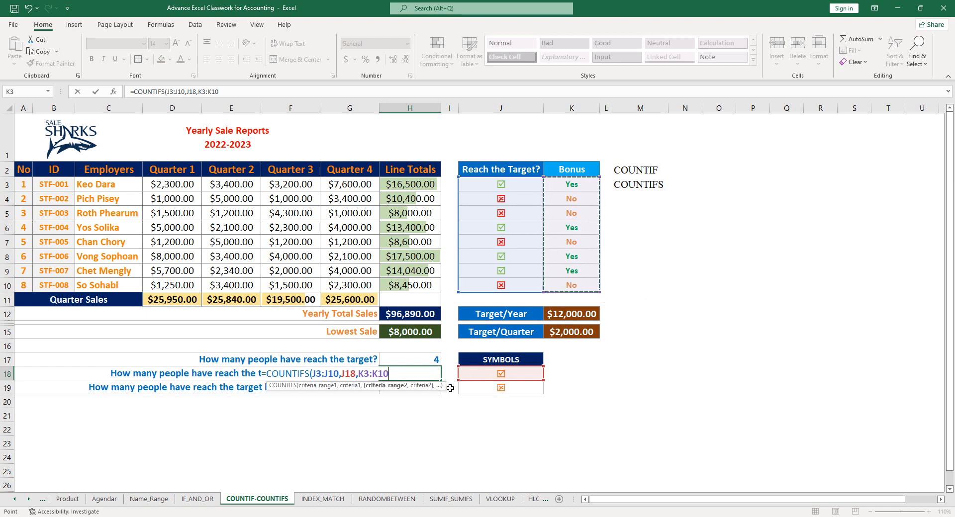
text(,"Yes)
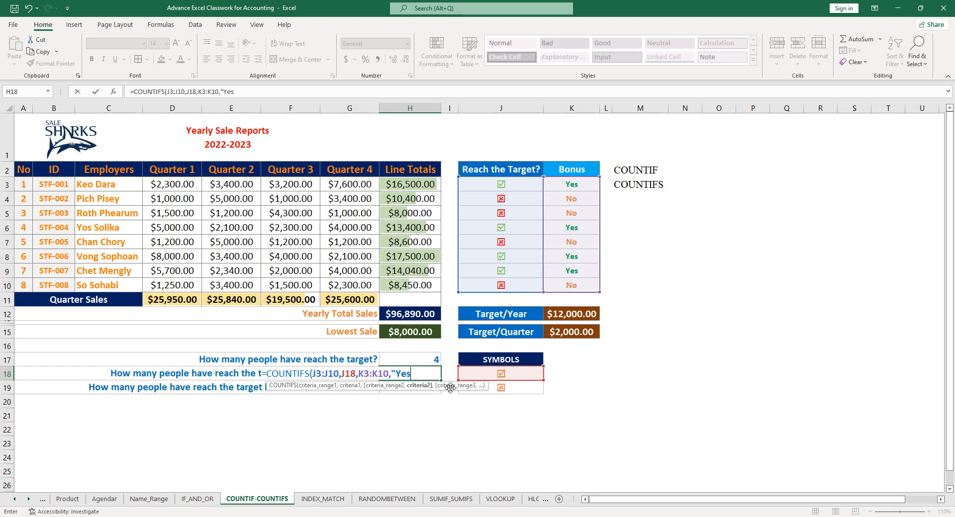
text("))
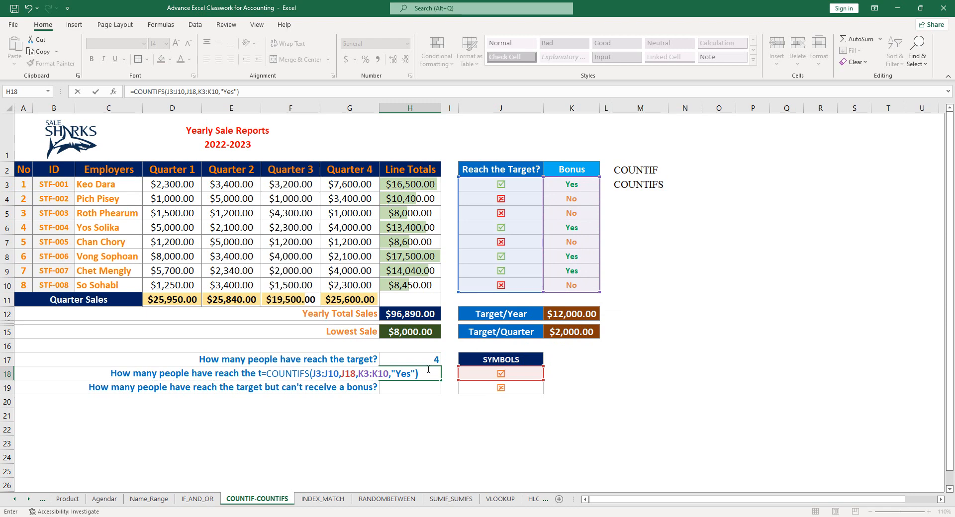
drag(427, 373, 264, 374)
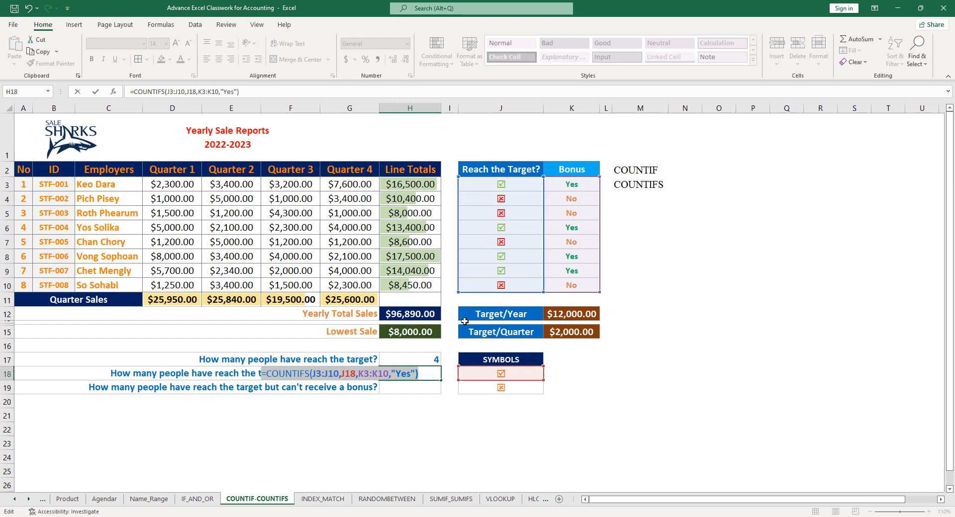
key(Return)
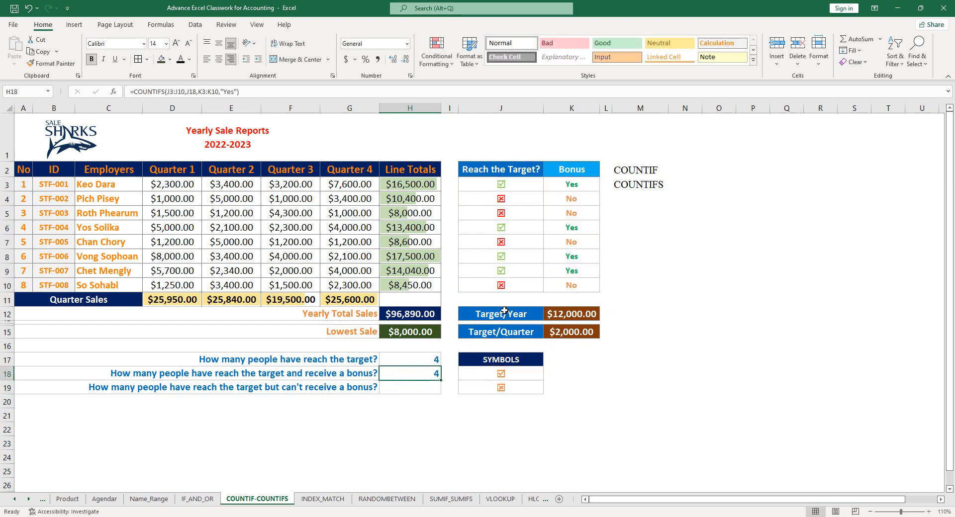
Check the H18 count against each Yes under Bonus, and compare the row 19 question with the Reach the Target? marks.
click(577, 183)
click(584, 226)
click(580, 257)
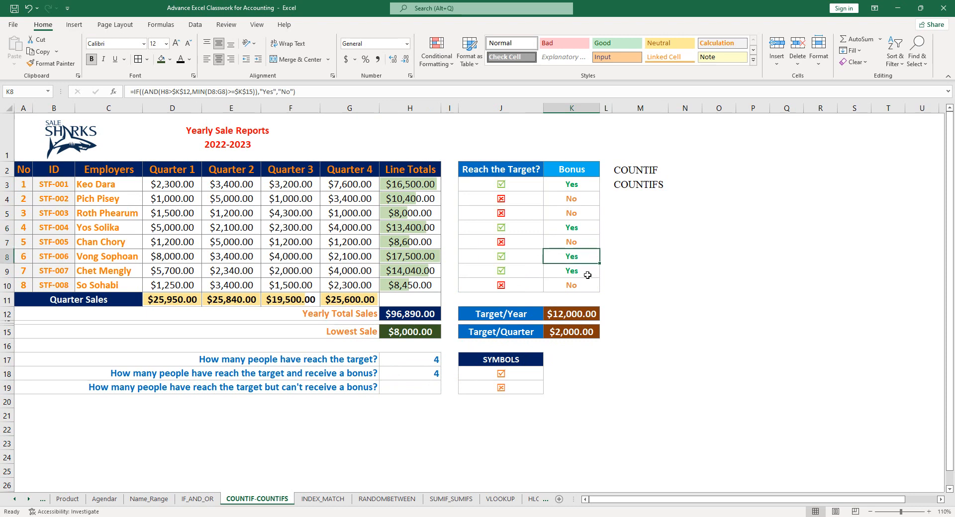
click(587, 273)
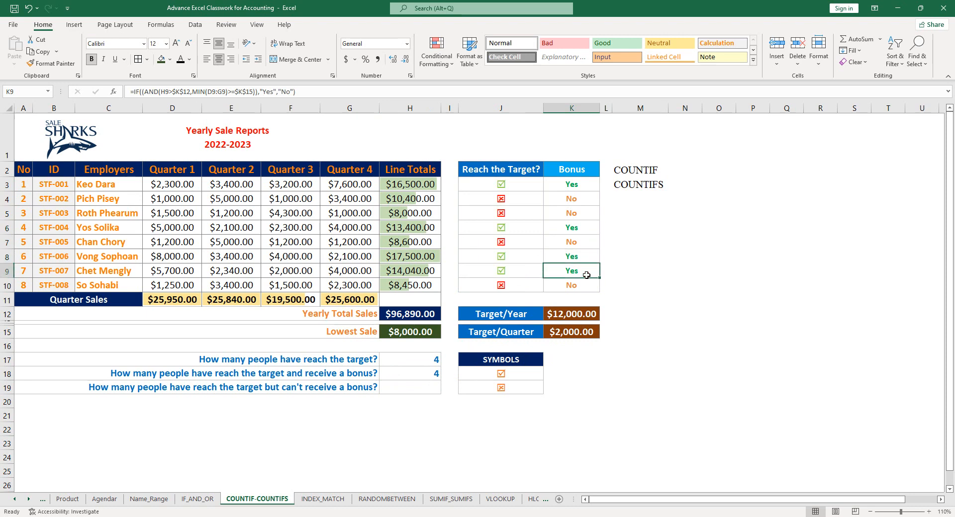
click(426, 389)
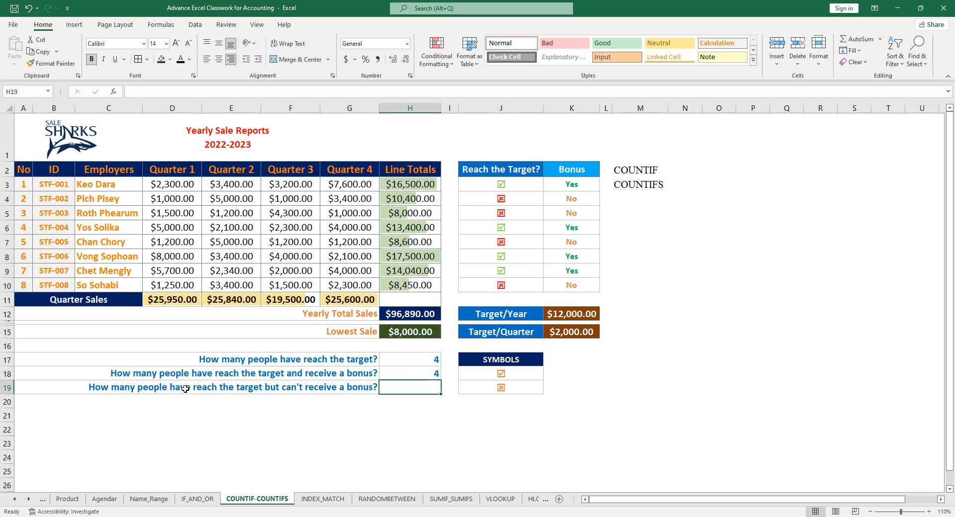
click(213, 389)
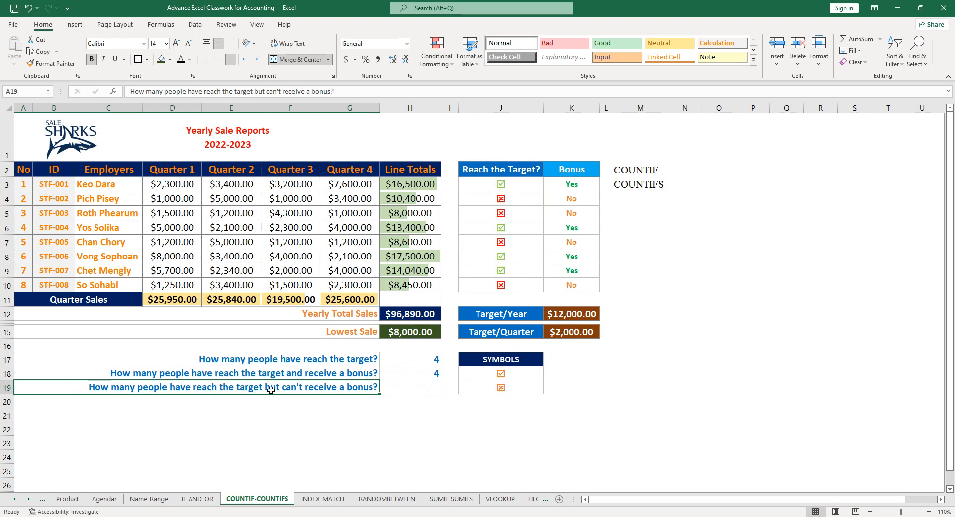
click(405, 387)
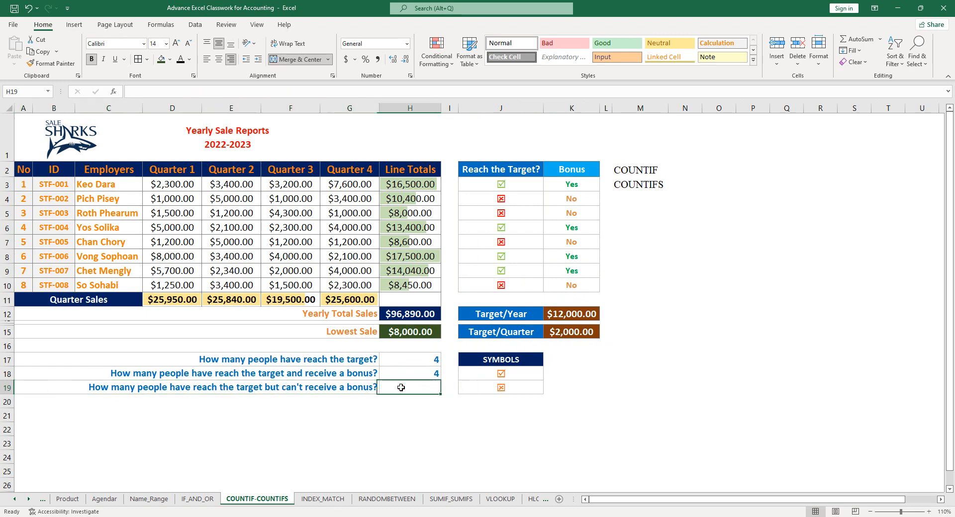
click(516, 272)
click(519, 201)
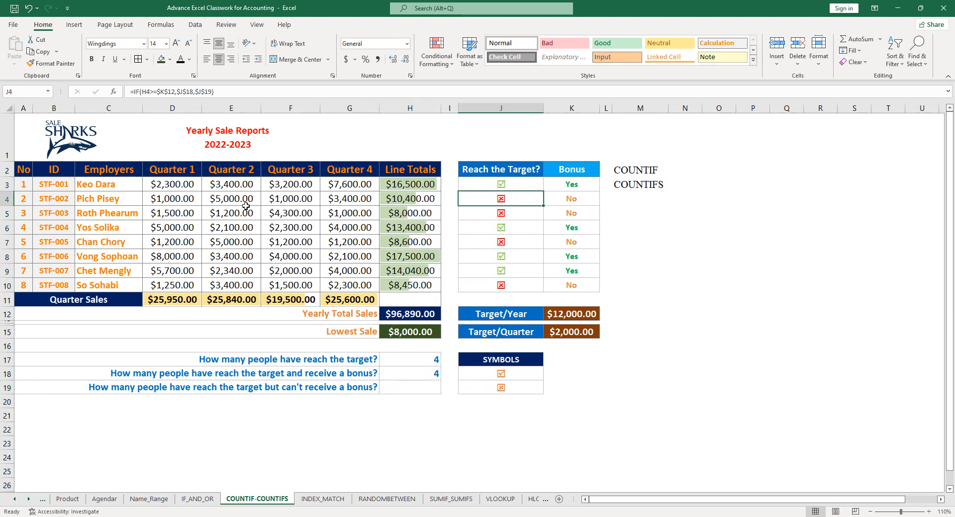
Set the Quarter 1 sales of STF-002 in D4 to 3000 and check that row's target mark and bonus against the quarterly target.
click(175, 199)
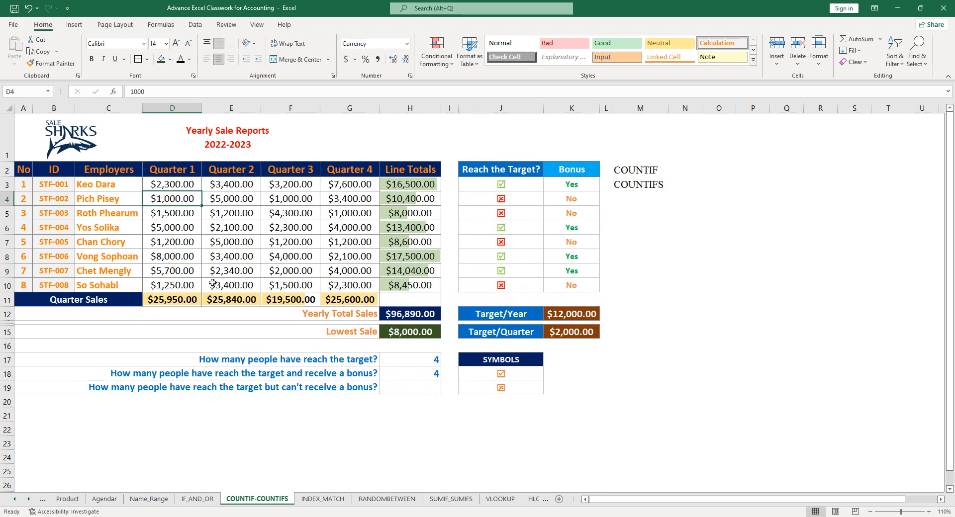
text(3000)
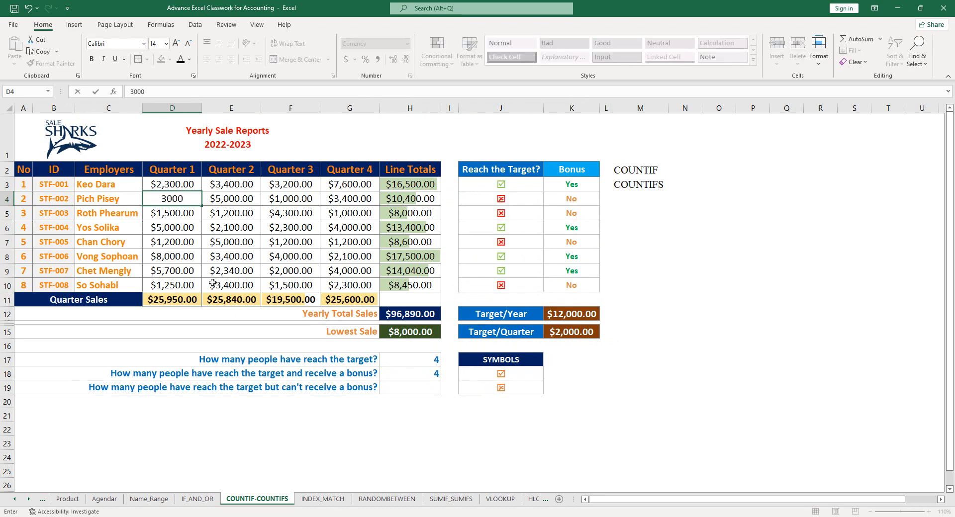
key(Return)
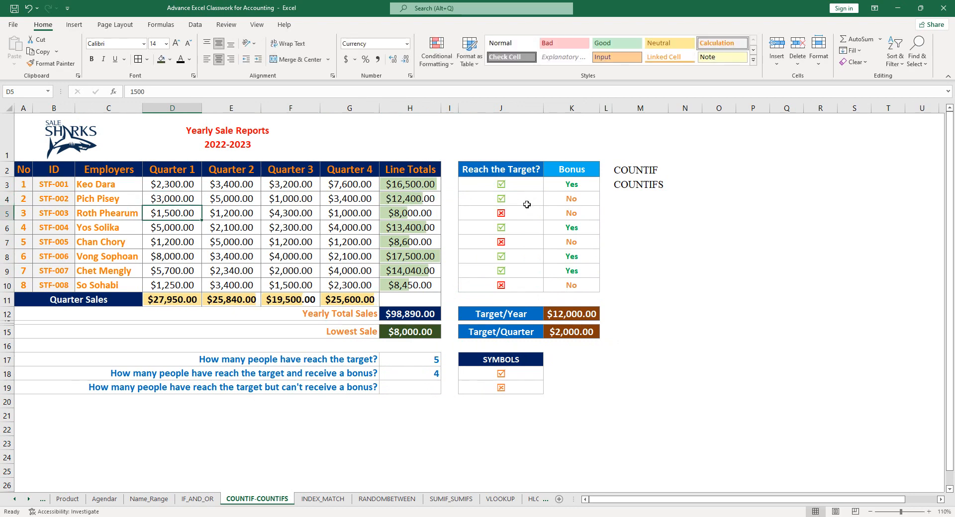
click(468, 204)
click(405, 201)
click(576, 204)
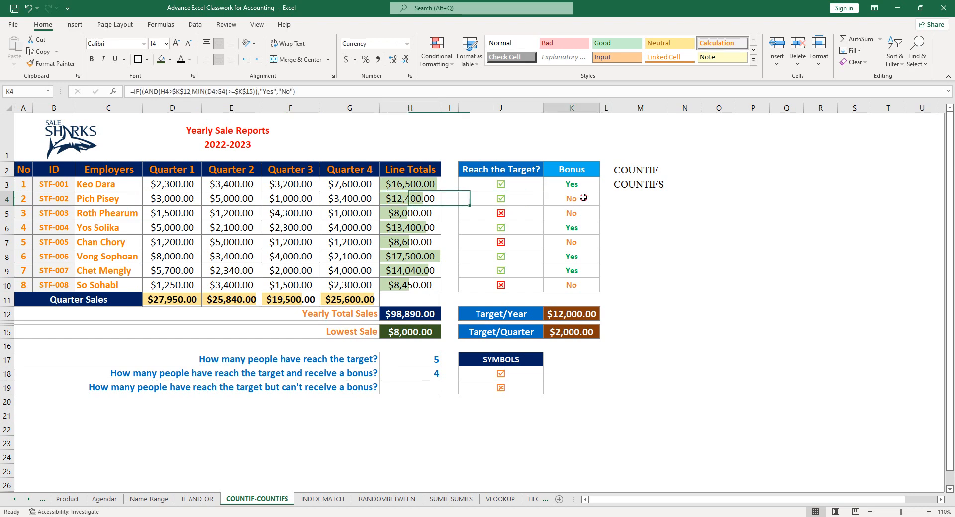
click(576, 338)
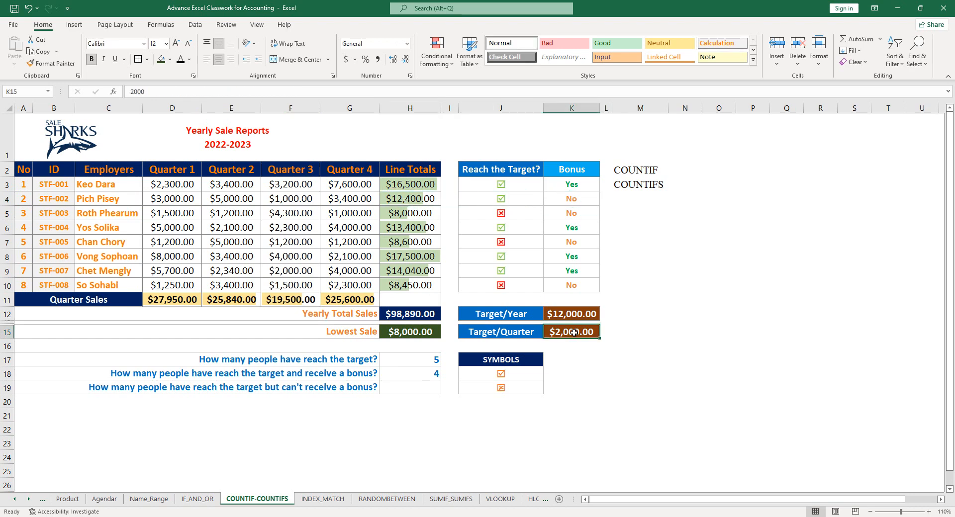
In H19, count the people who reached the target without a bonus using =COUNTIFS(J3:J10,J18,K3:K10,"No").
click(428, 384)
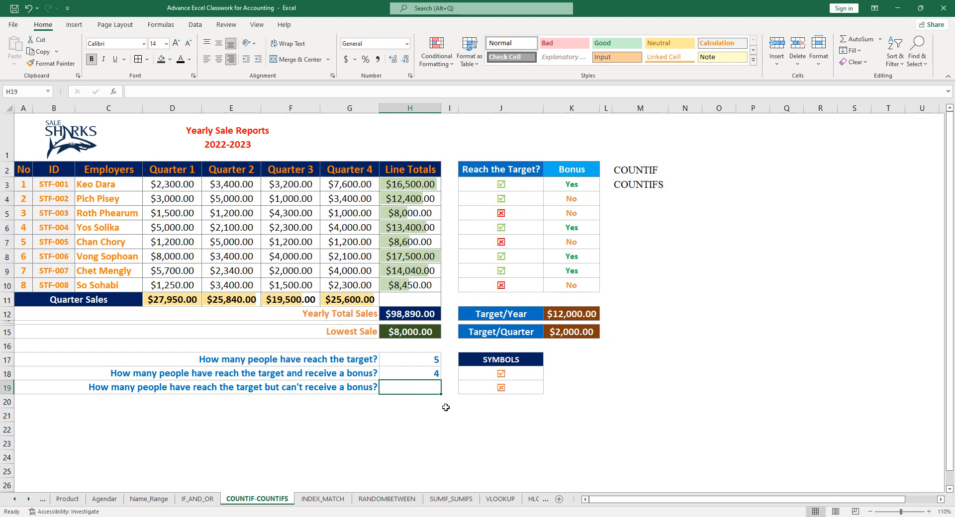
text(=)
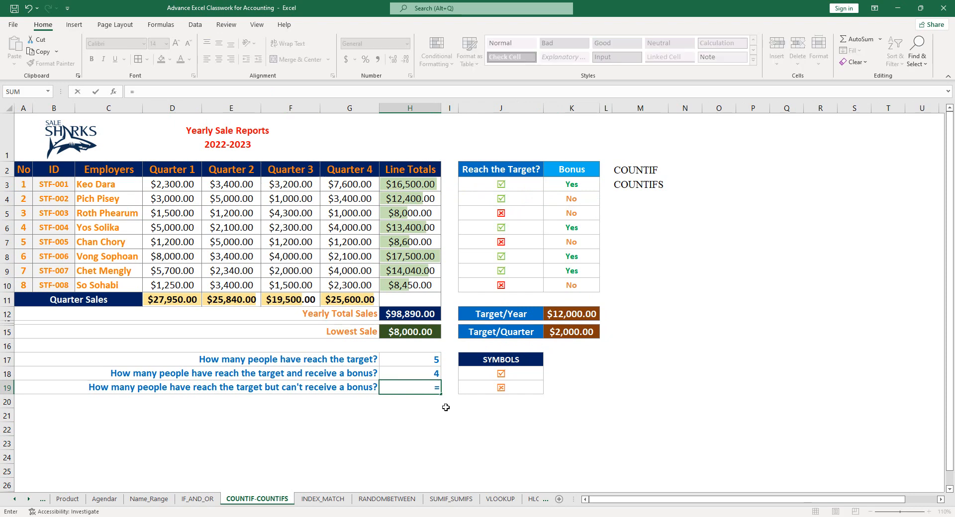
text(countifs)
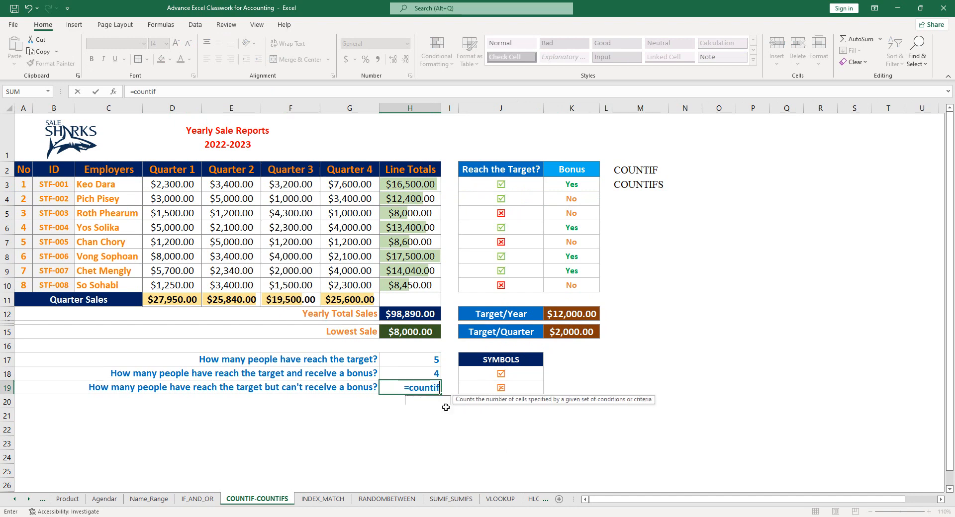
key(Tab)
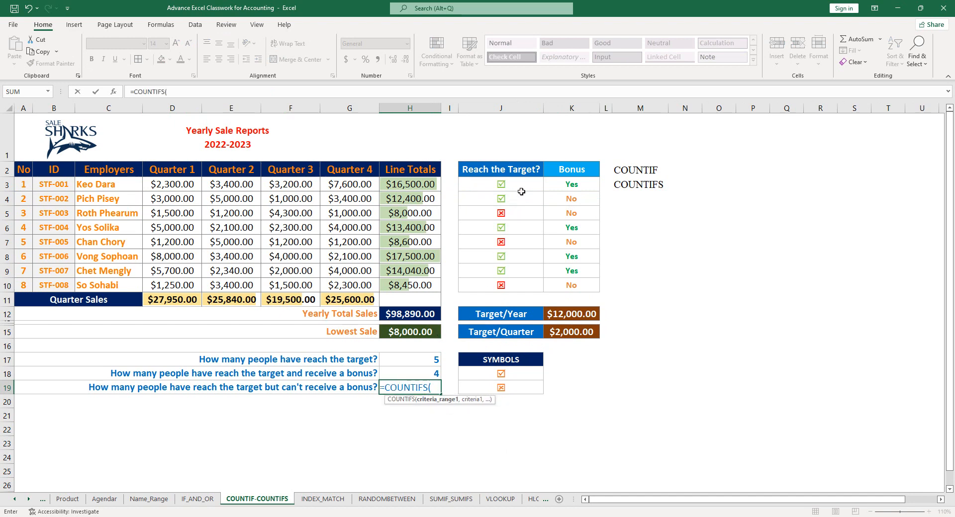
drag(522, 187, 521, 288)
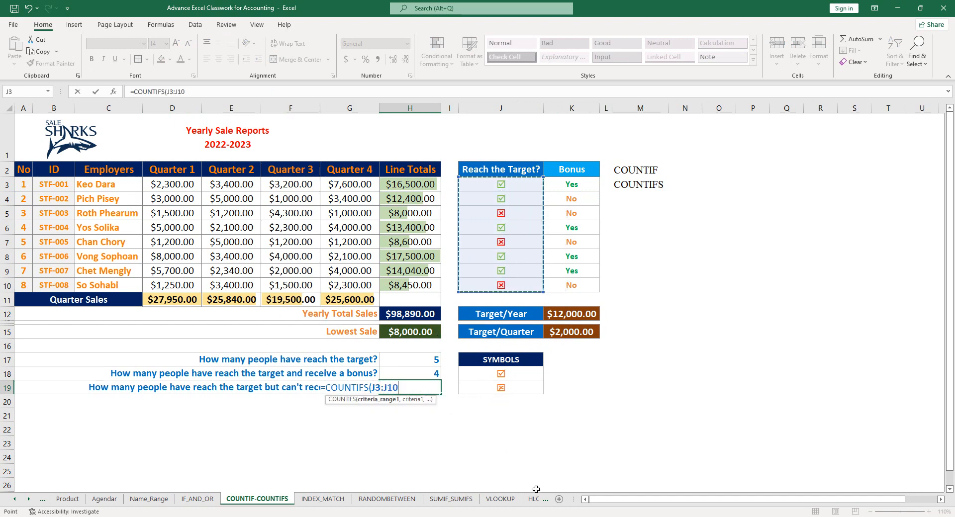
text(,)
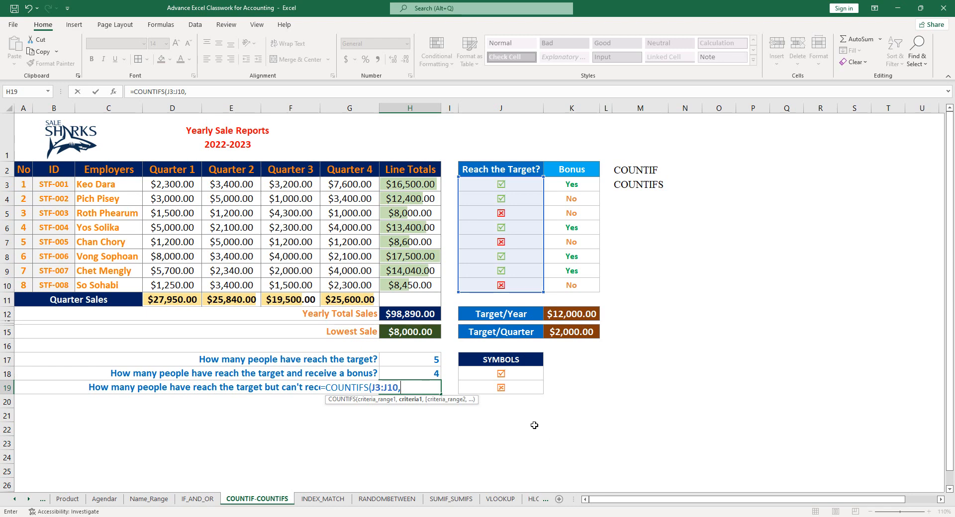
click(519, 373)
text(,)
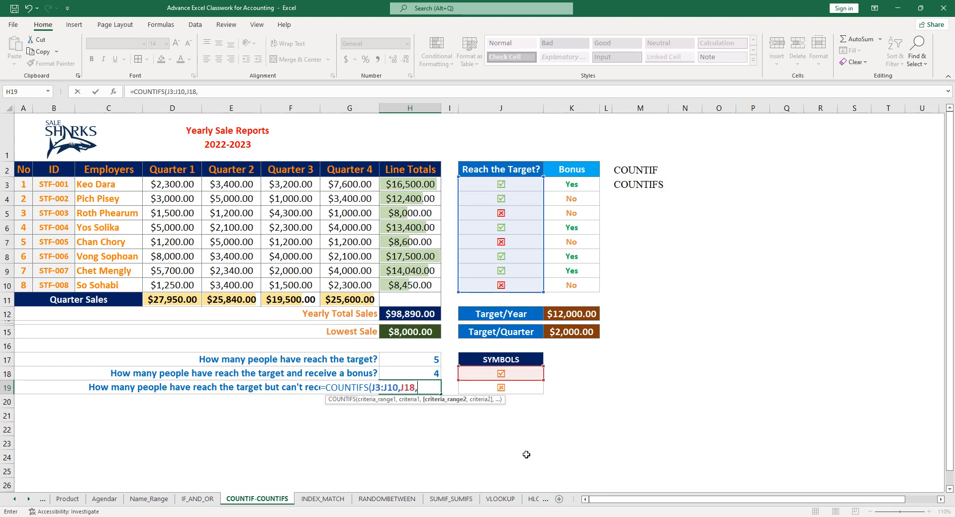
drag(581, 187, 580, 285)
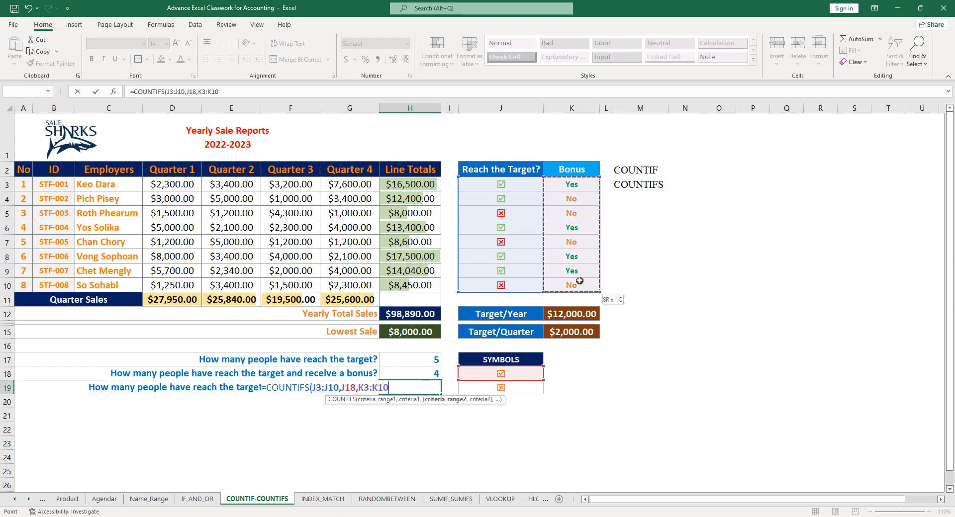
text(,)
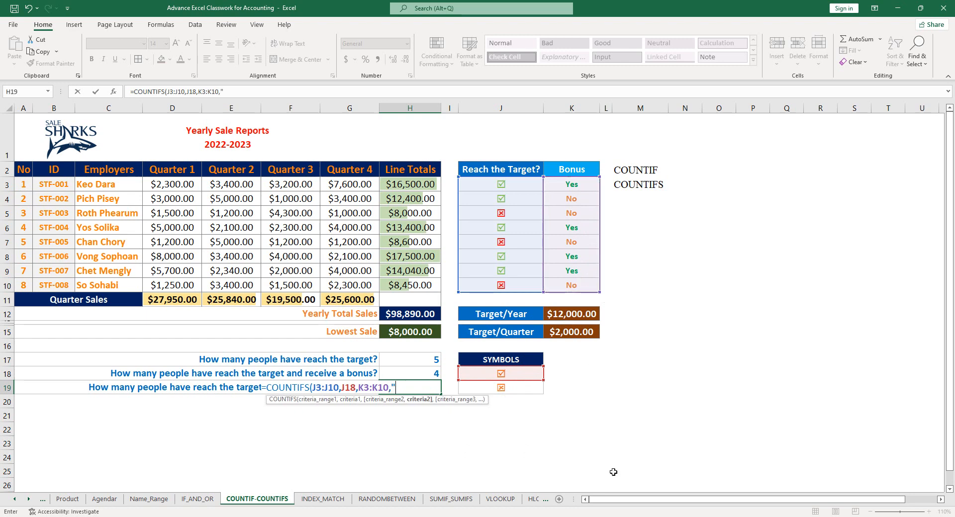
text("No"))
key(Return)
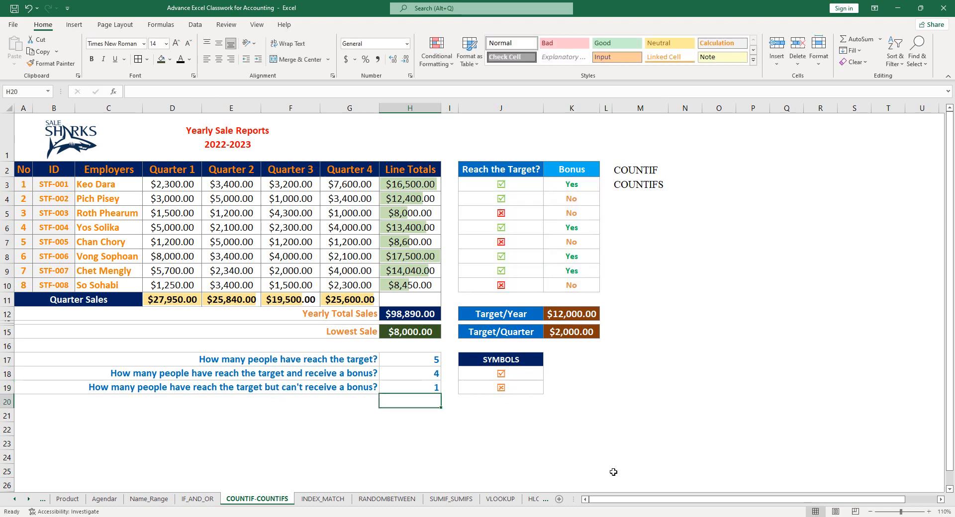
Check the H19 count against the target mark and bonus of STF-002, and compare the entries of STF-006 and STF-007.
click(434, 391)
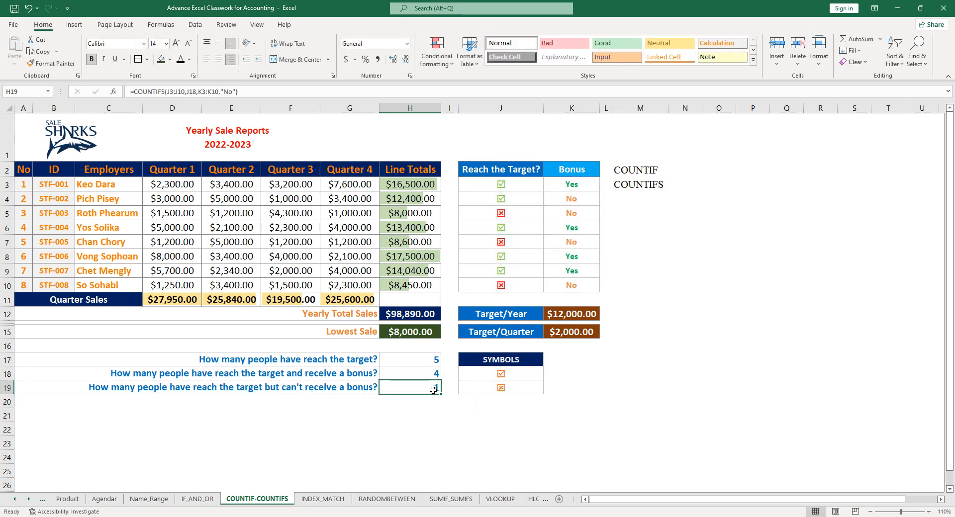
click(524, 199)
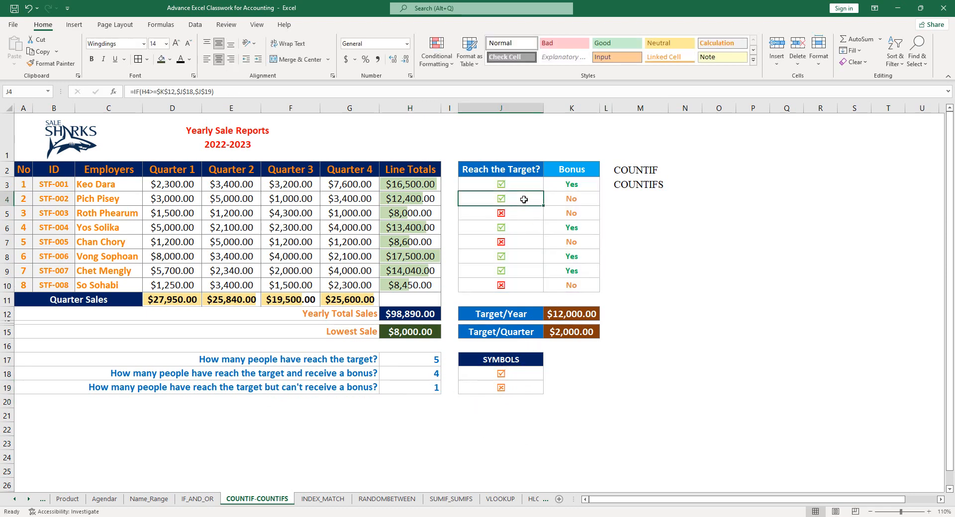
click(583, 202)
click(532, 258)
click(520, 273)
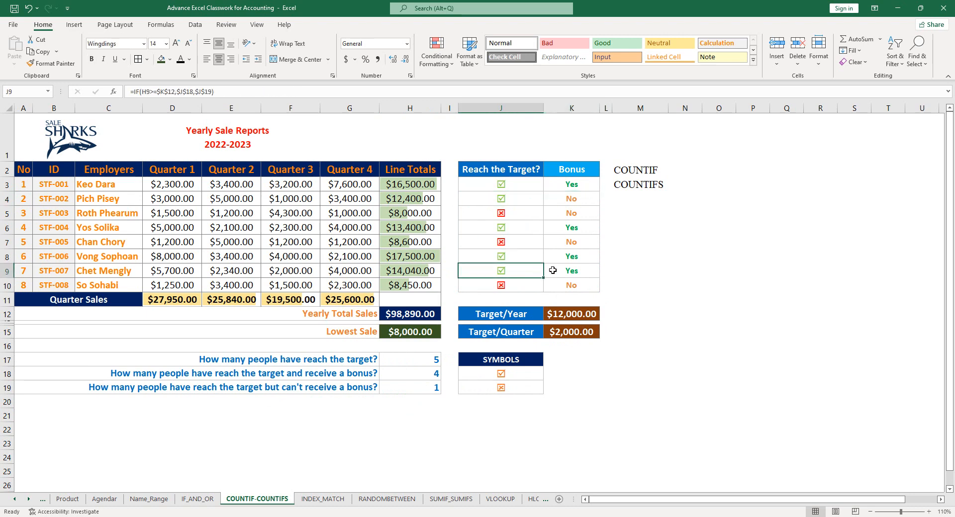
click(557, 271)
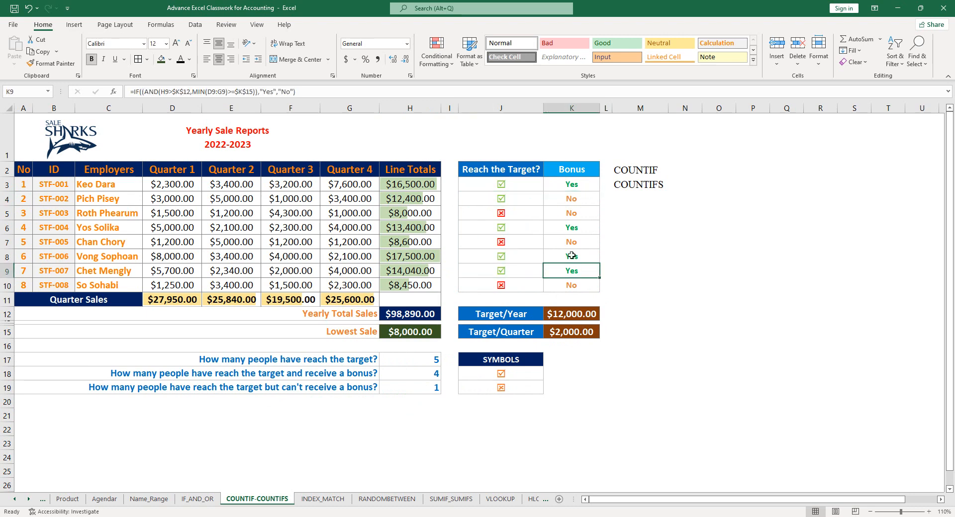
click(217, 273)
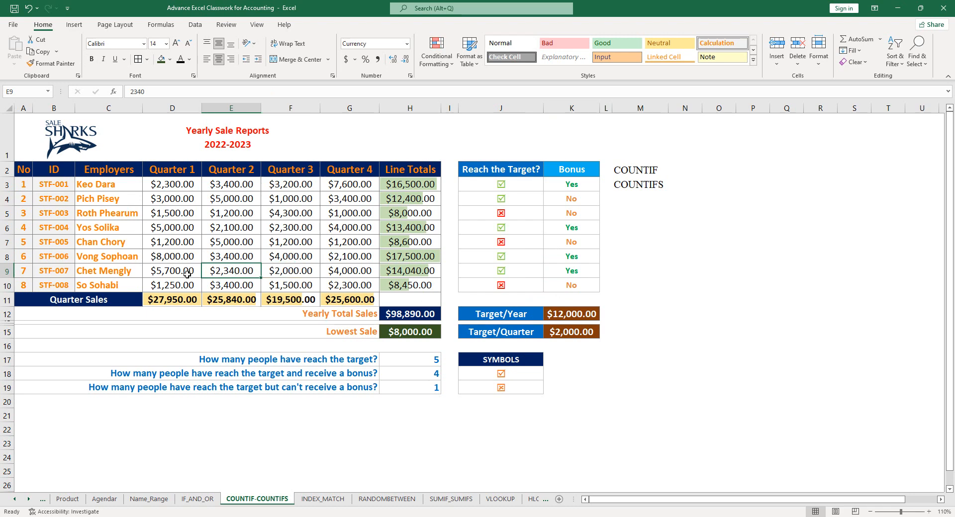
Set the Quarter 1 sales of STF-001 in D3 to 1500.
click(181, 187)
text(1)
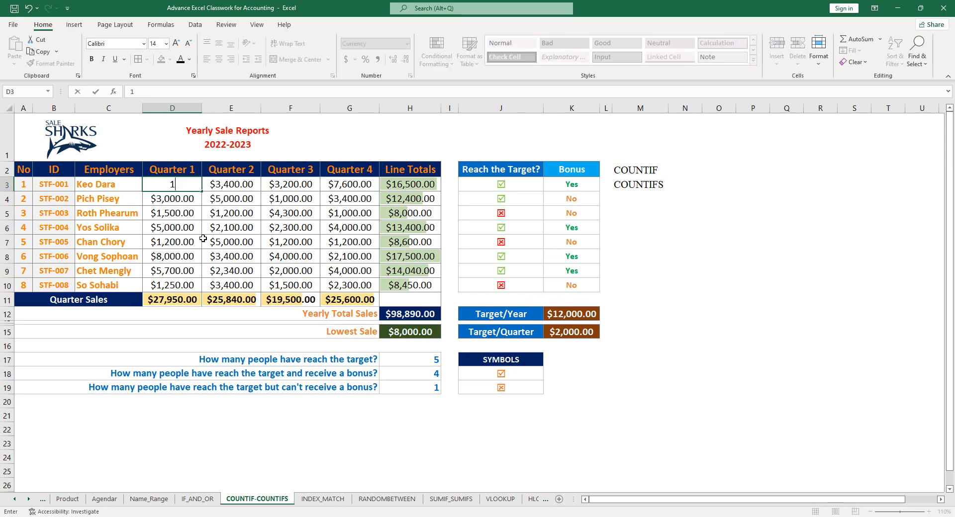
text(500)
key(Return)
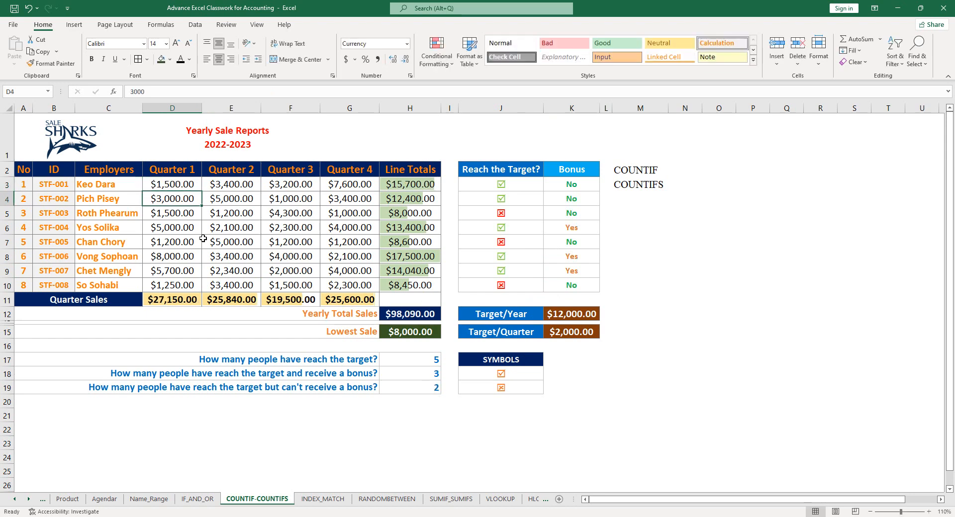
Examine the target mark and bonus of STF-001 against the H19 count, and compare the Quarter 1 and 2 sales of STF-003 with the quarterly target.
click(527, 184)
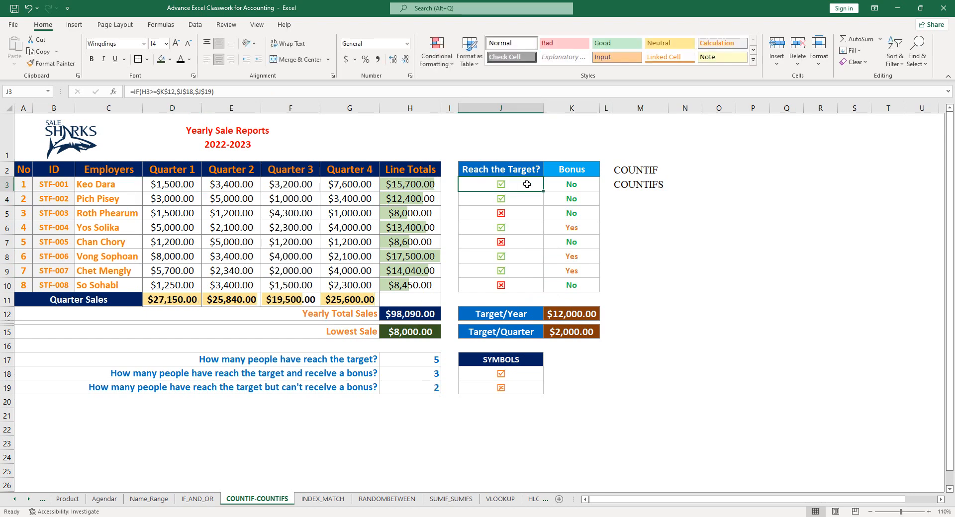
click(582, 186)
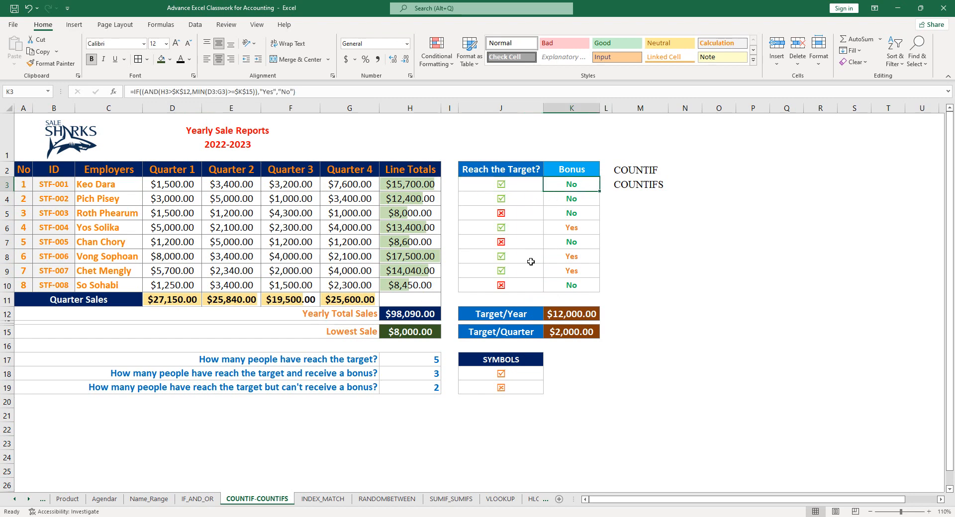
click(428, 393)
click(517, 185)
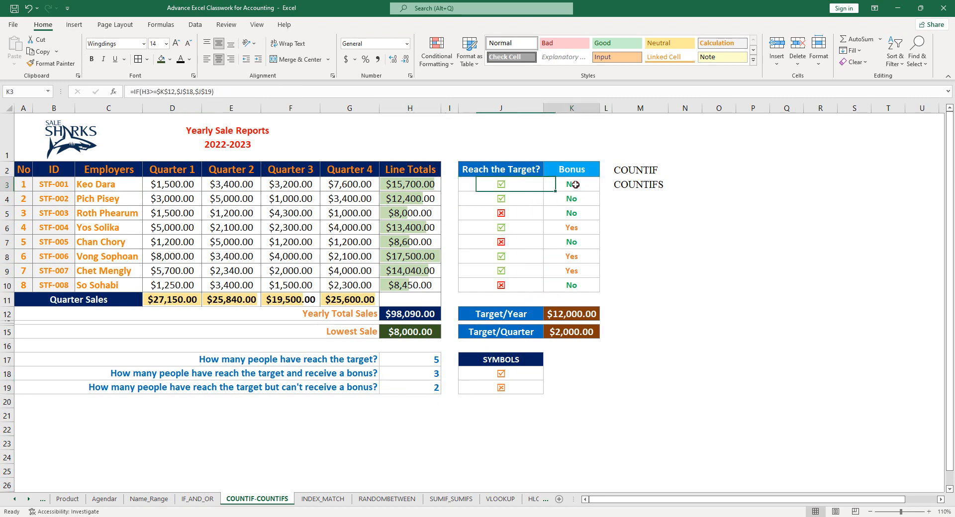
click(576, 185)
click(167, 219)
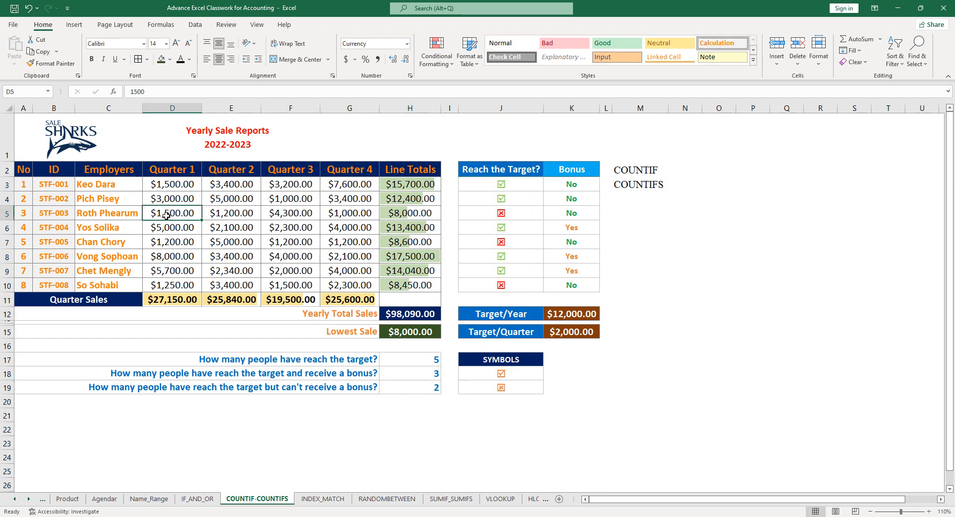
click(224, 214)
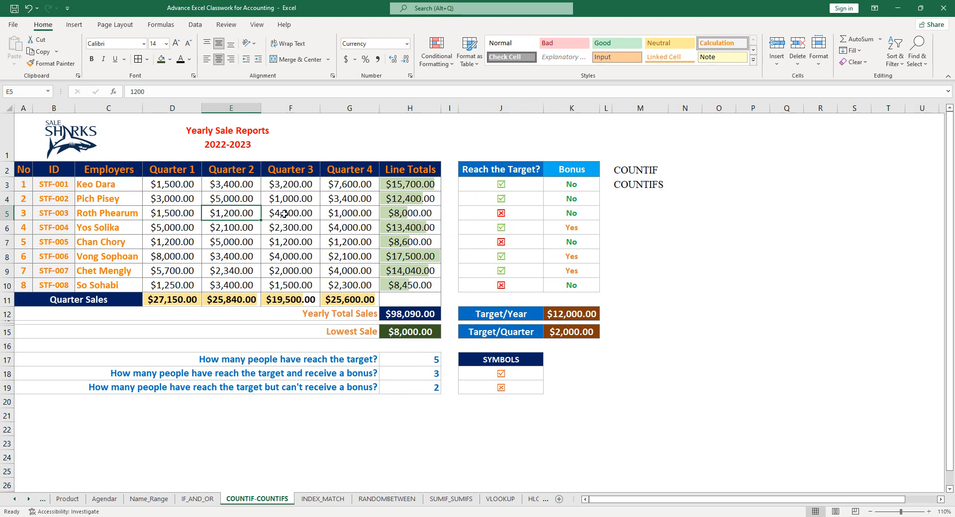
click(175, 213)
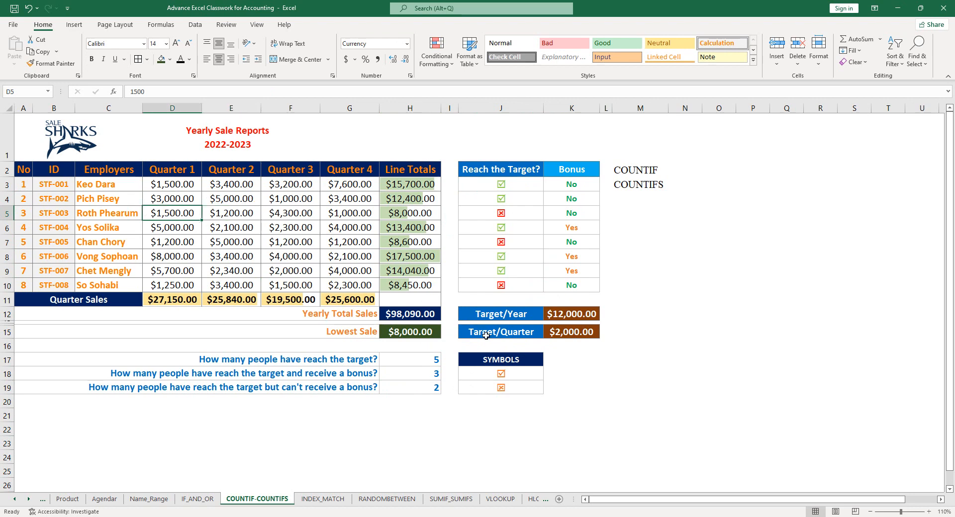
click(571, 334)
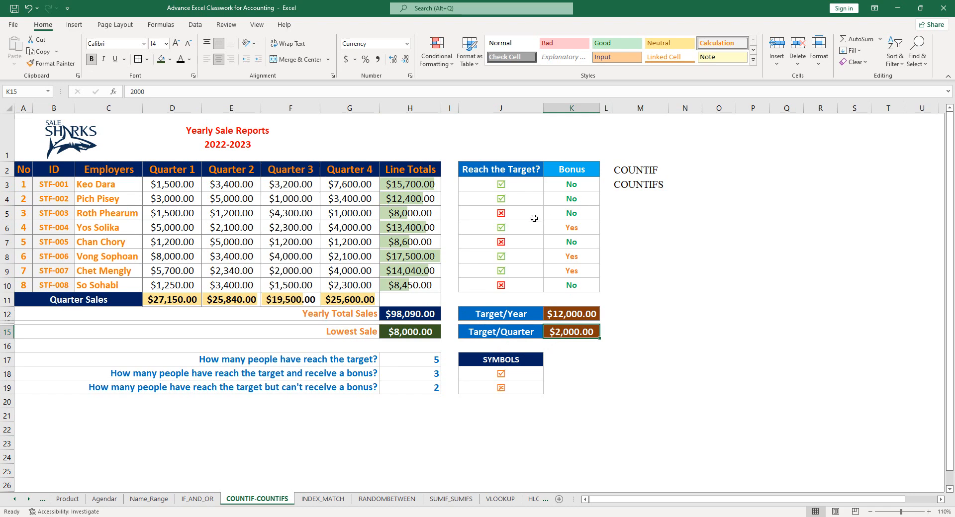
click(567, 185)
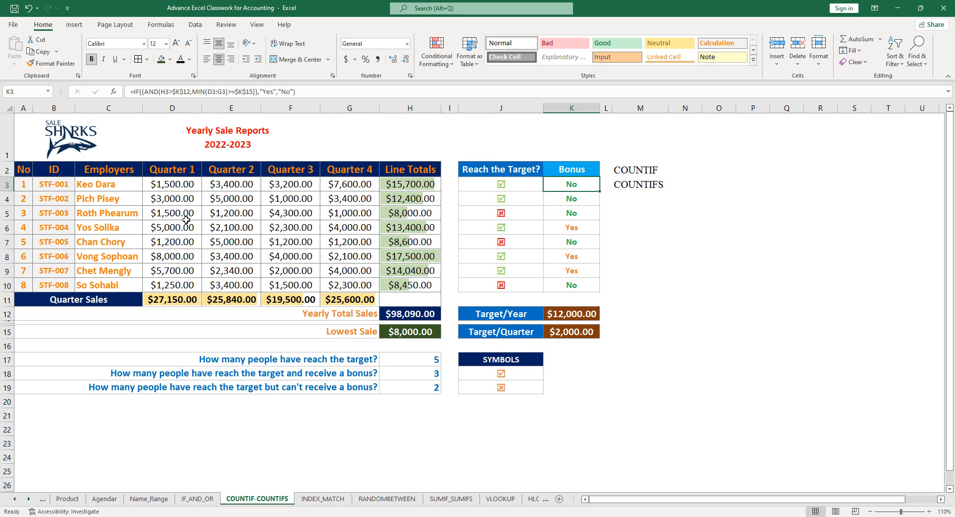